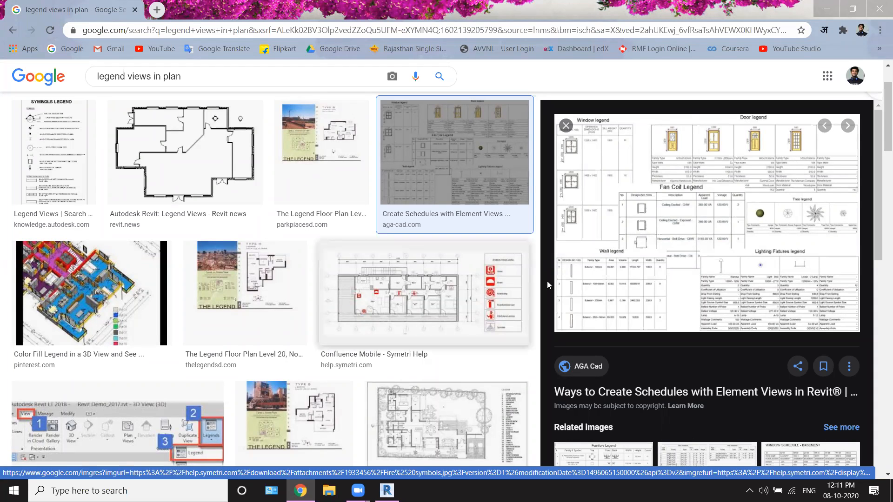
Step: Preview the Autodesk forum door legend example in the image results, then switch to the Revit project's Level 1 floor plan
scroll(386, 342, down, 5)
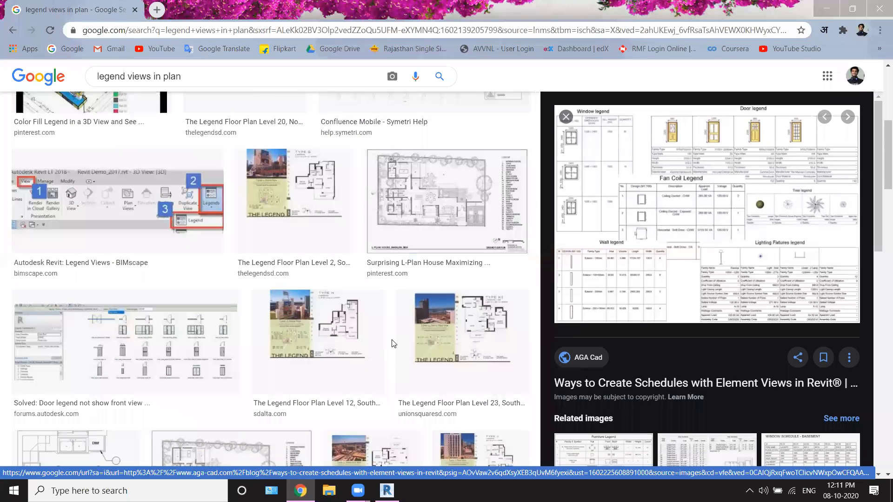
click(195, 356)
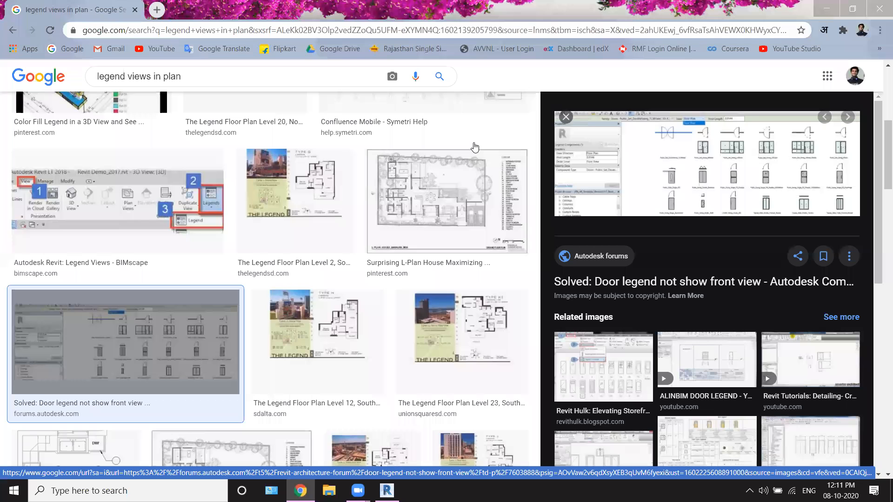
click(387, 490)
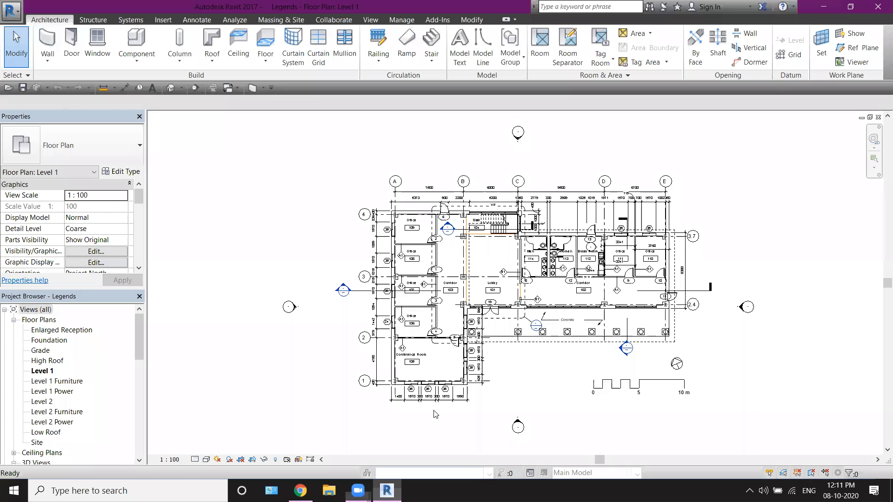
scroll(578, 279, up, 1)
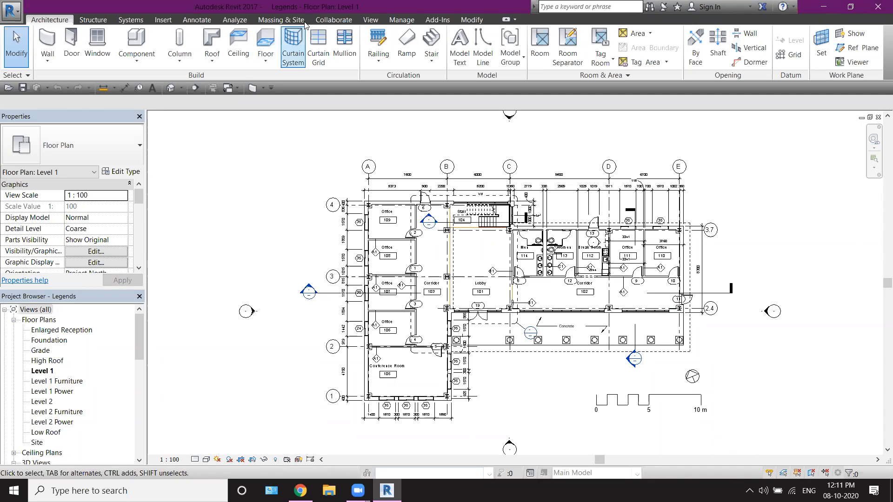
click(377, 23)
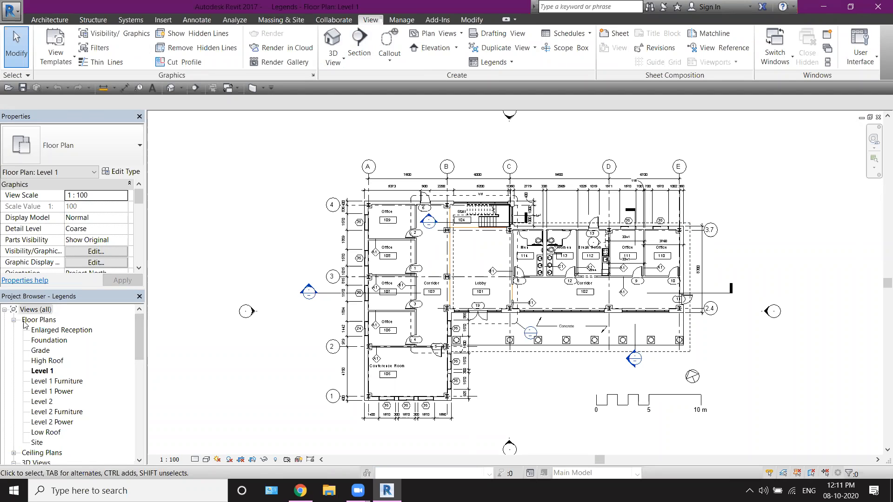
drag(139, 334, 115, 421)
click(32, 371)
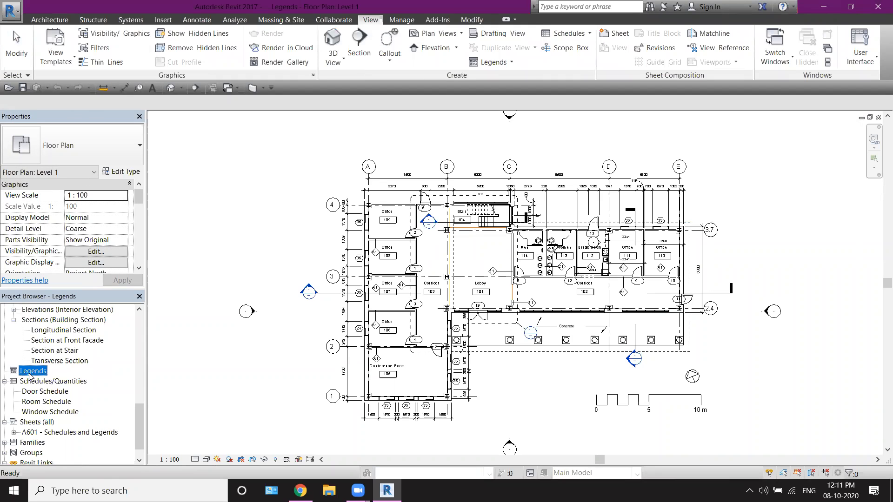
right_click(30, 374)
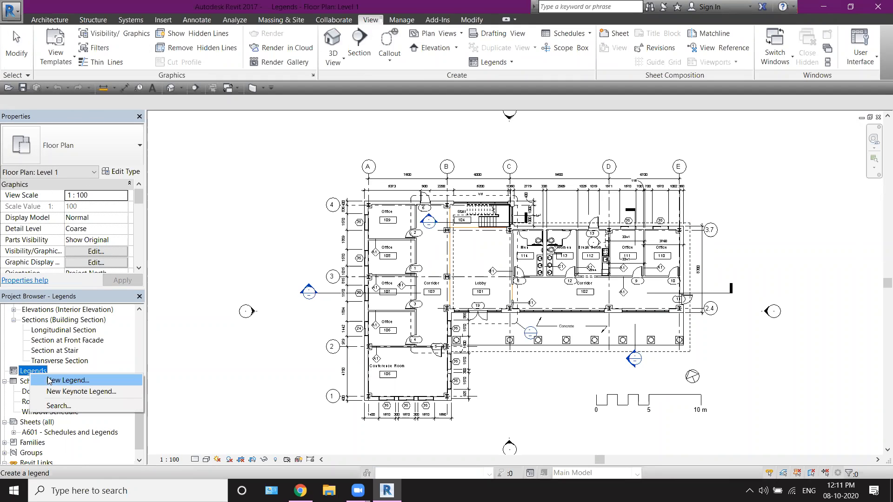
click(50, 381)
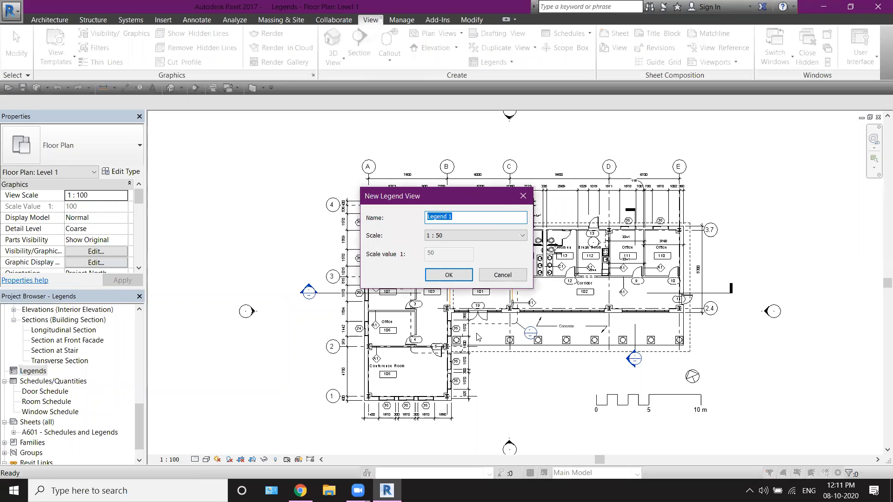
key(Return)
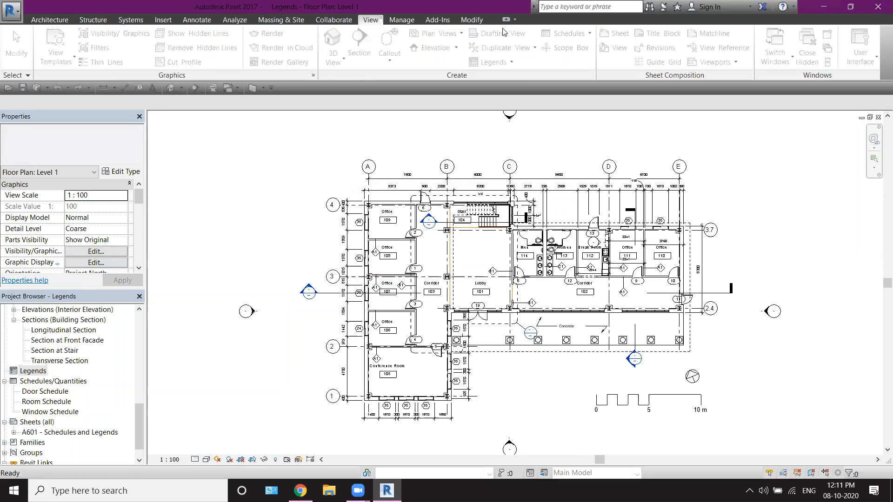
click(164, 20)
click(196, 21)
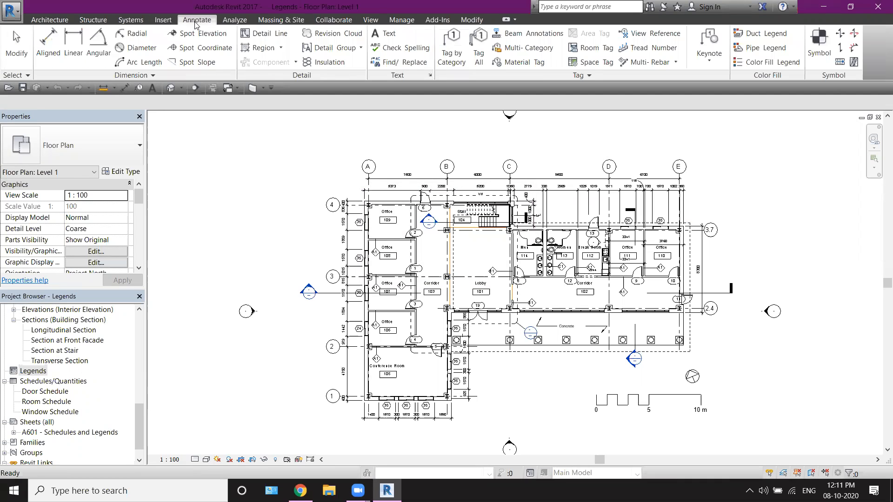
Step: Create a legend view named "Door types" at 1 : 50 scale and show it under the project's legends
click(372, 21)
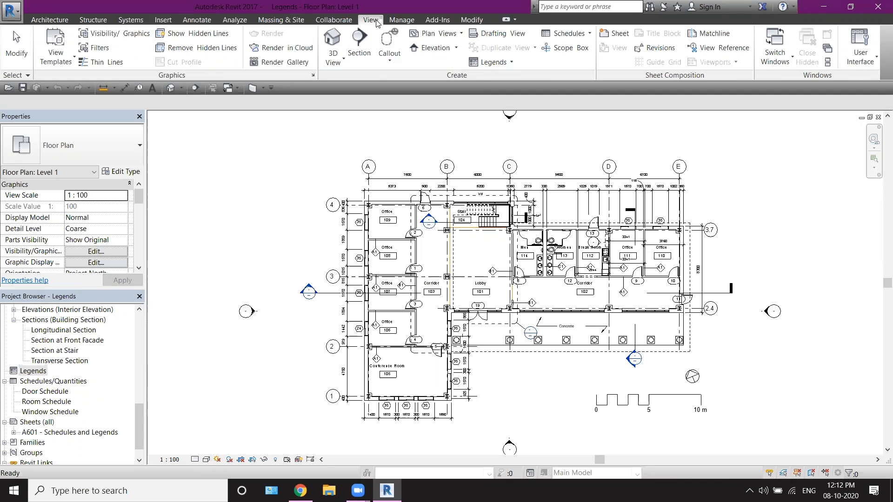
click(510, 63)
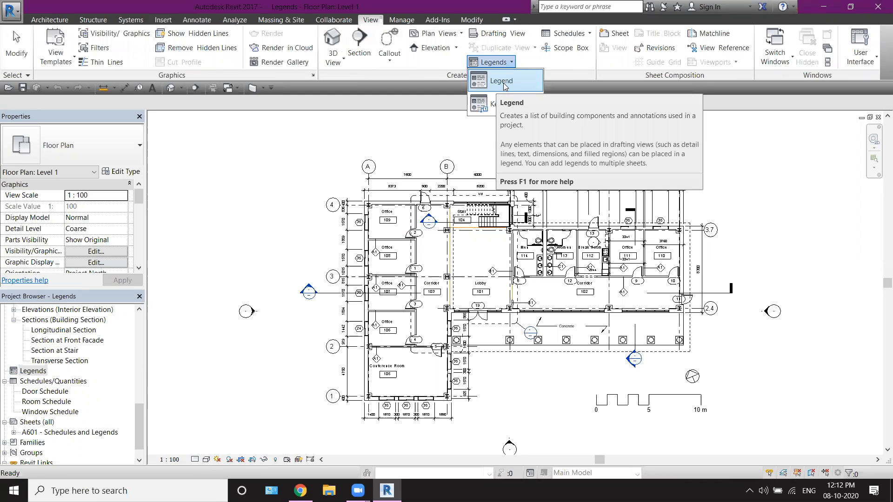
click(503, 82)
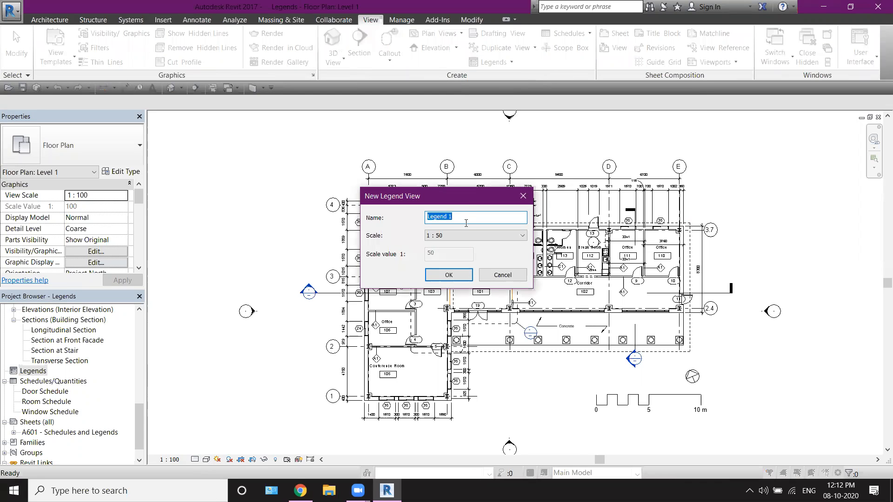
text(Door types)
click(448, 276)
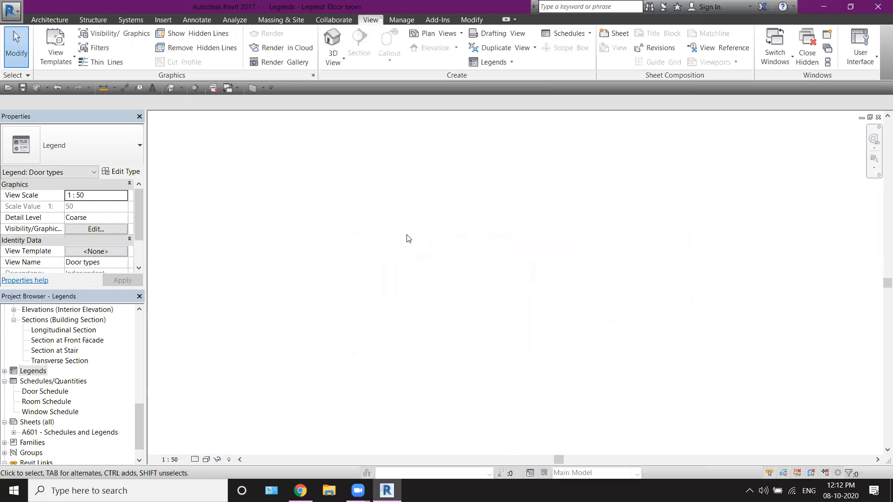
click(4, 371)
click(42, 381)
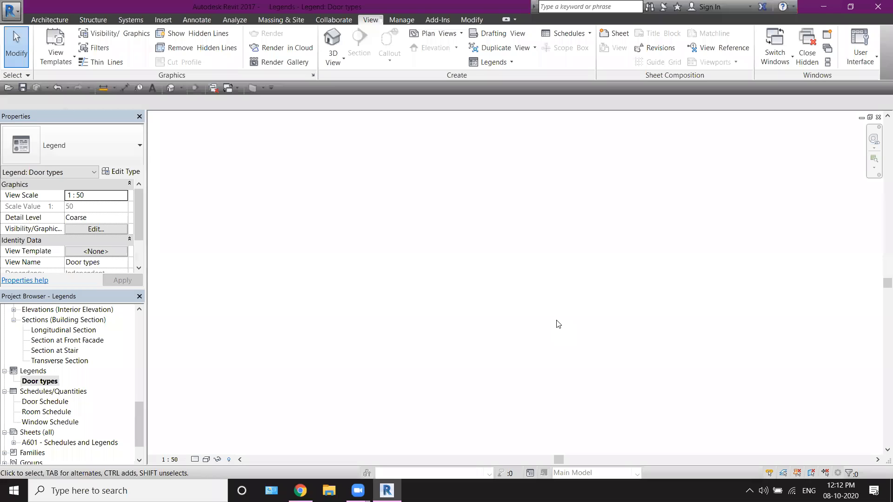
Step: Place a legend component of the M_Single-Flush 0915 x 2134mm door in front elevation in the empty legend view
click(205, 21)
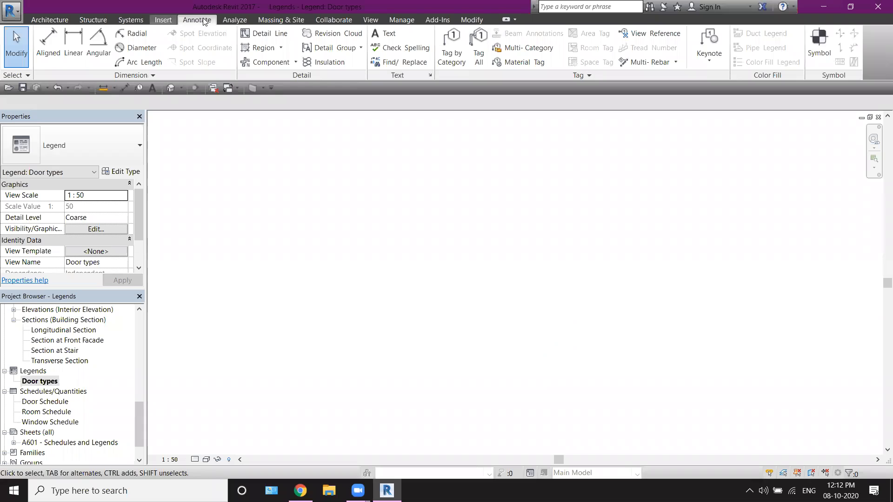
click(296, 65)
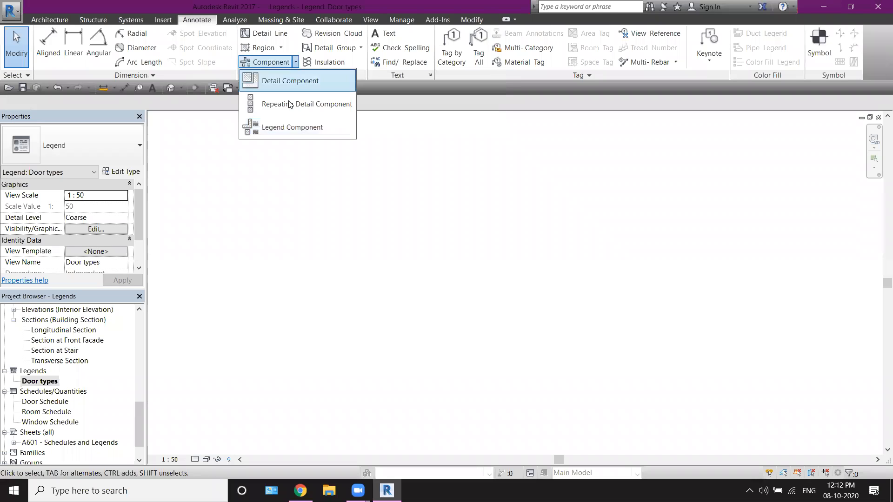
click(291, 134)
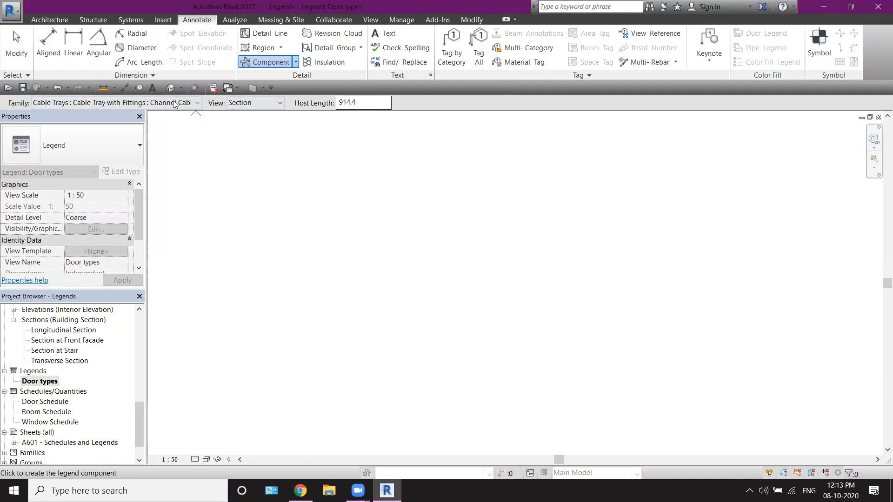
click(106, 103)
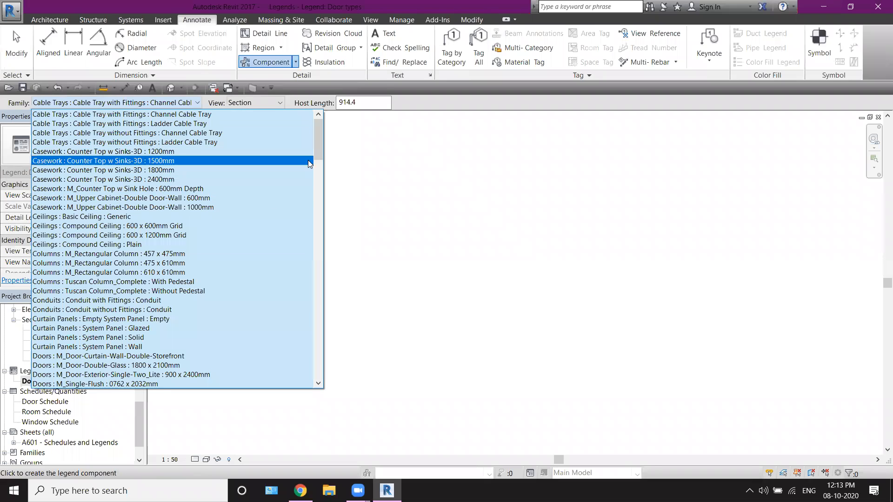
drag(314, 144, 331, 134)
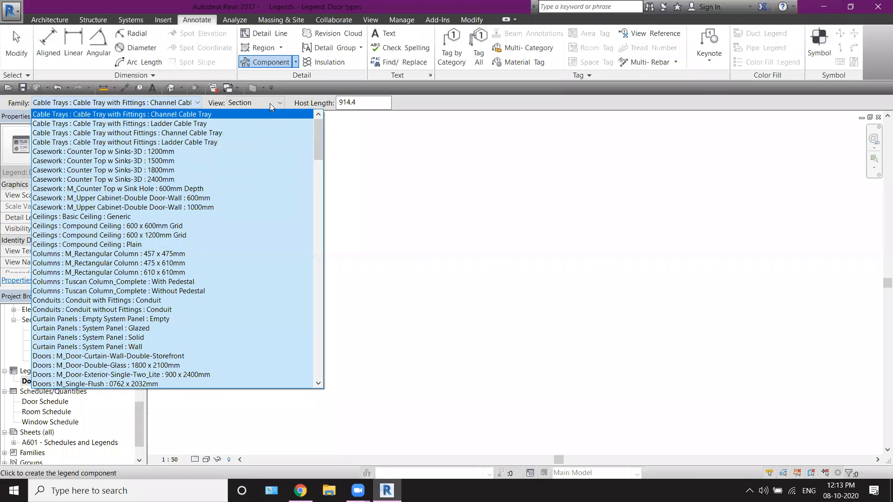
scroll(312, 166, down, 3)
mouse_move(317, 162)
mouse_down()
mouse_move(315, 188)
mouse_move(319, 171)
mouse_up()
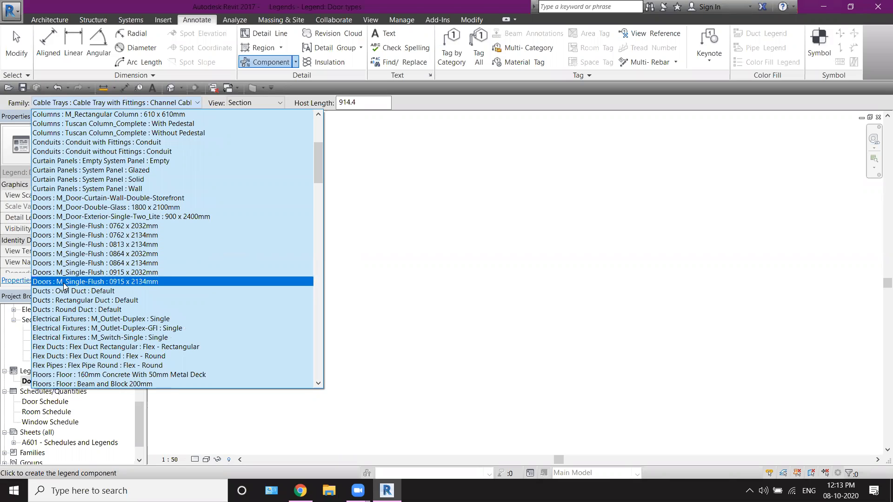
click(130, 282)
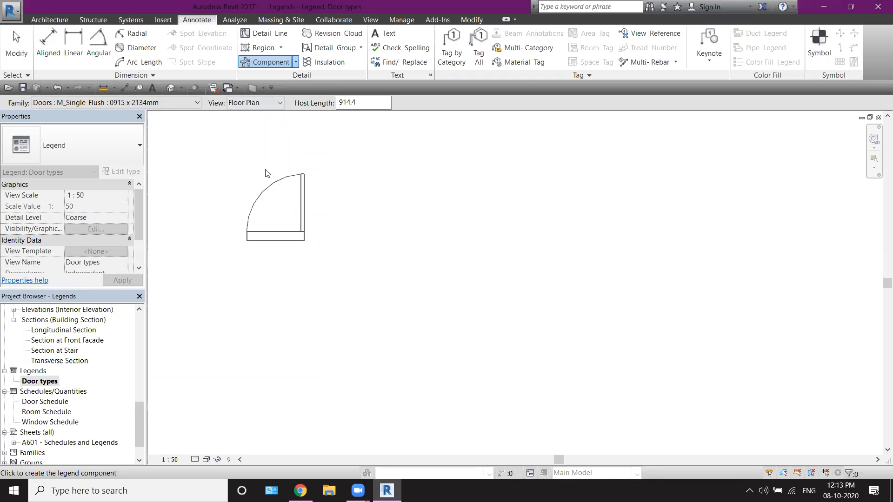
click(263, 104)
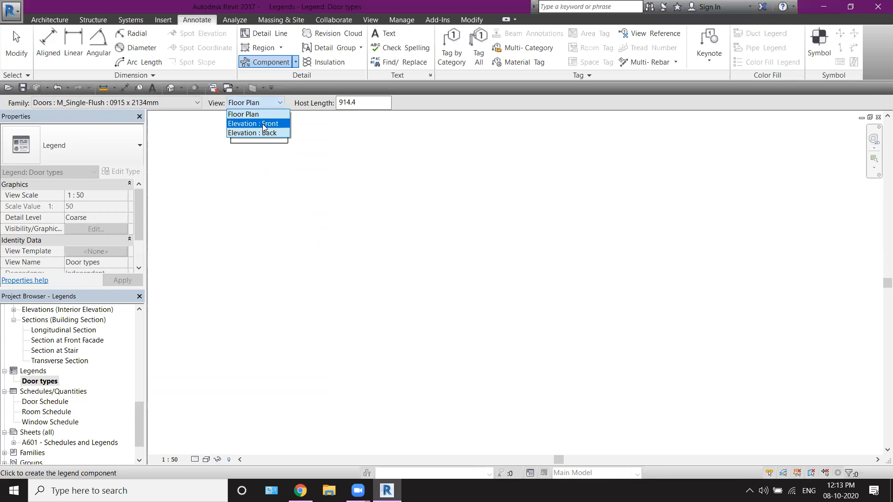
click(264, 125)
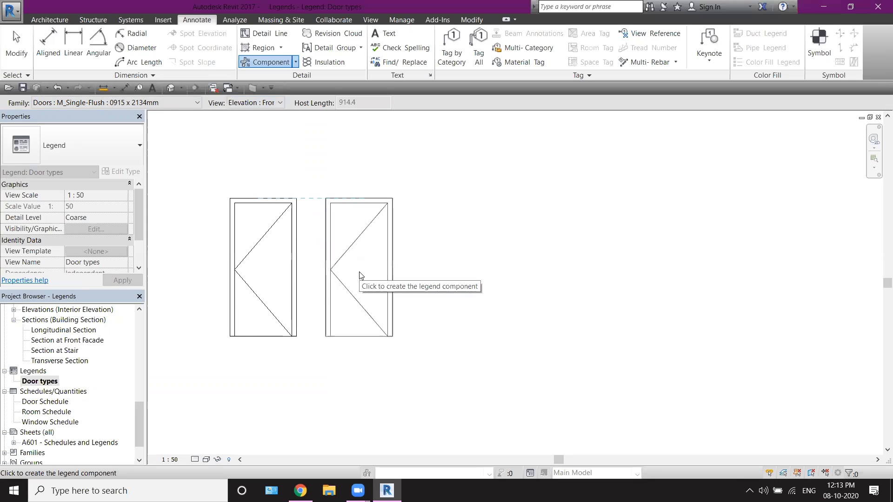
Step: Add the M_Door-Exterior-Single-Two_Lite 900 x 2400mm door in front elevation to the right of the single-flush door
click(169, 104)
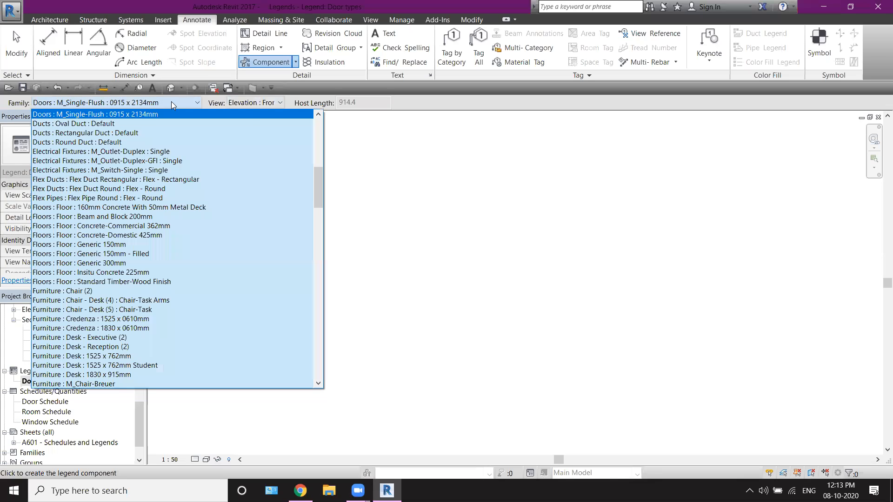
drag(320, 189, 319, 167)
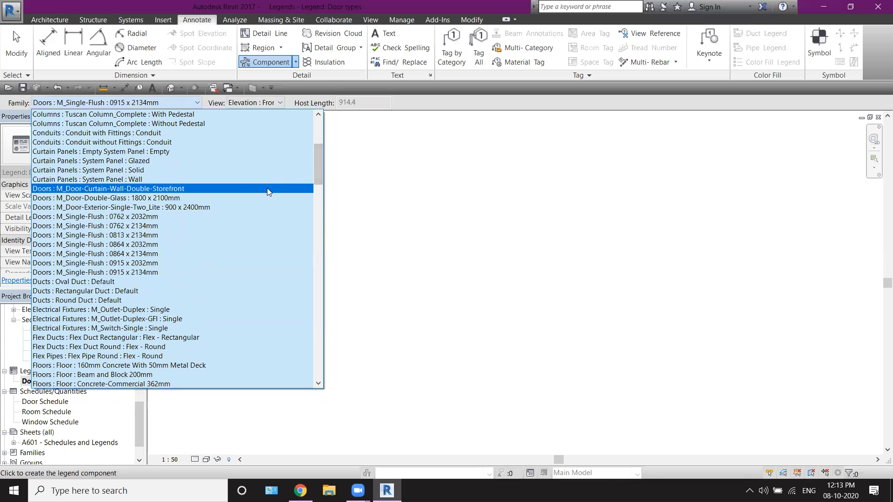
click(112, 207)
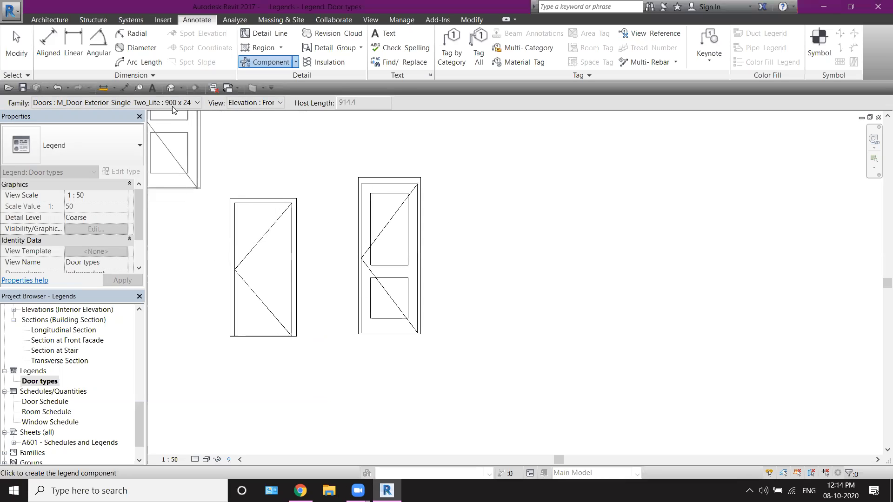
Step: Add the M_Door-Double-Glass 1800 x 2100mm door in front elevation to the right of the two-lite exterior door
click(197, 102)
click(319, 114)
click(319, 115)
click(319, 115)
click(195, 133)
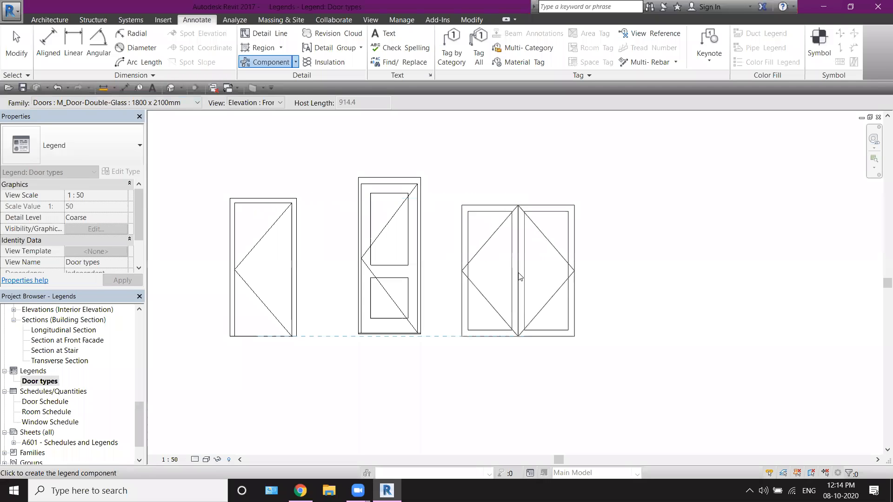
click(520, 280)
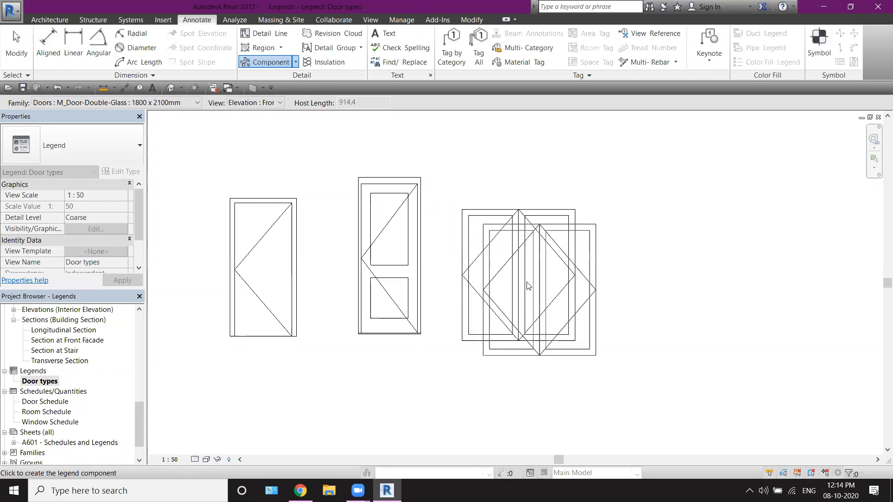
Step: Place the M_Door-Curtain-Wall-Double-Storefront door in front elevation with a host length of 2100 beside the double-glass door
click(197, 102)
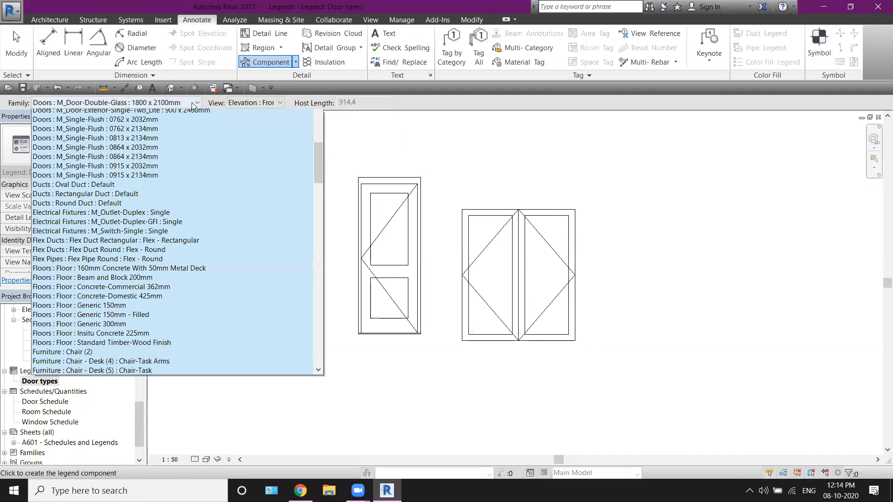
click(318, 114)
click(318, 114)
click(318, 114)
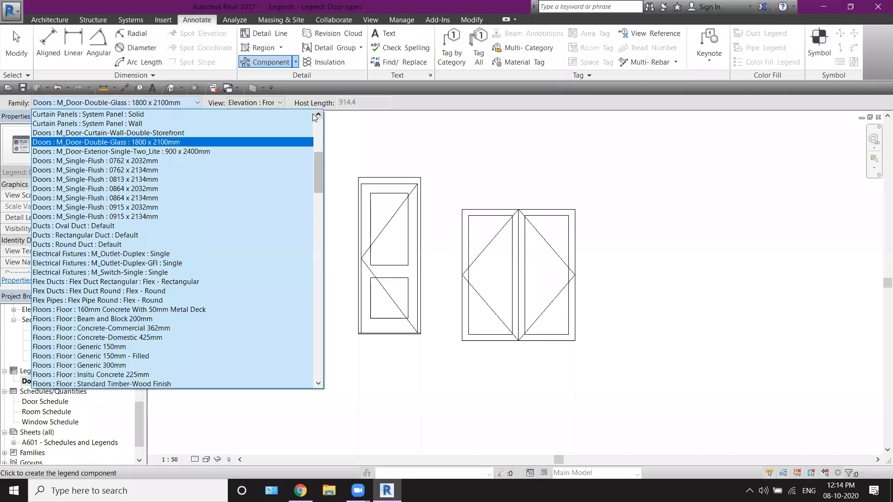
click(194, 133)
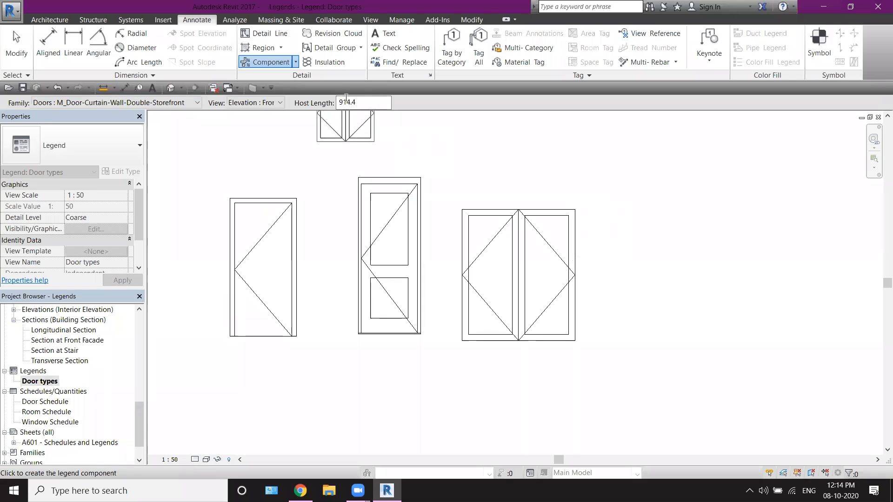
double_click(368, 101)
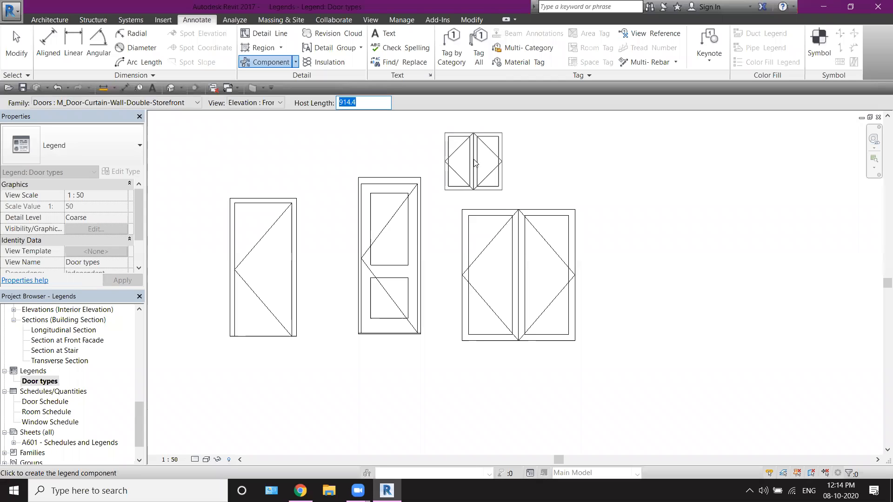
text(2100.0)
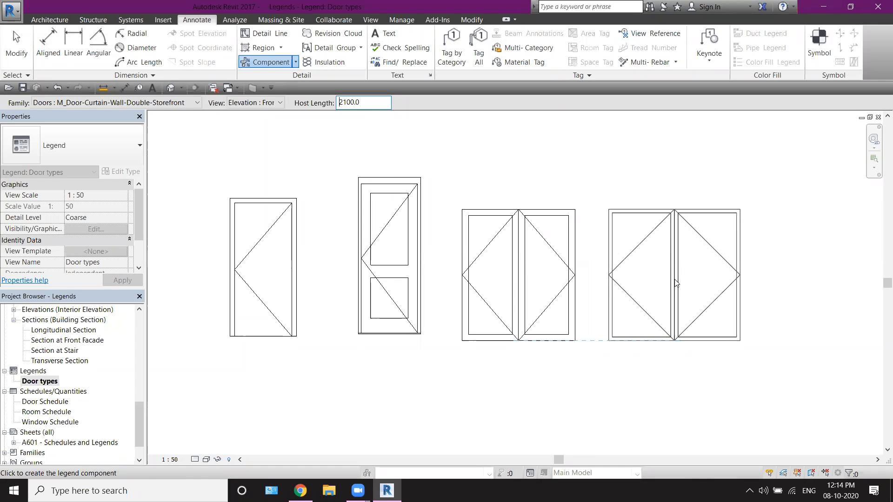
click(702, 282)
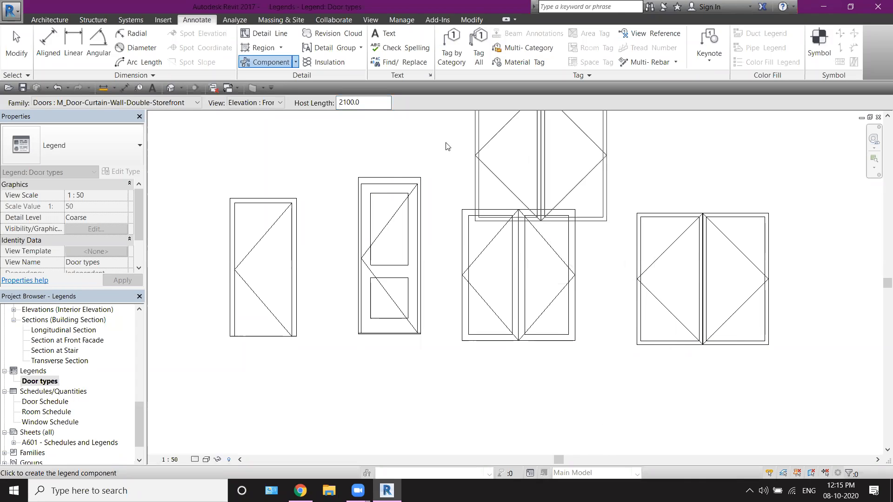
Step: Move the two-lite exterior door so its base lines up with the single-flush door's base and it stands slightly nearer the double-glass door
click(10, 47)
click(411, 287)
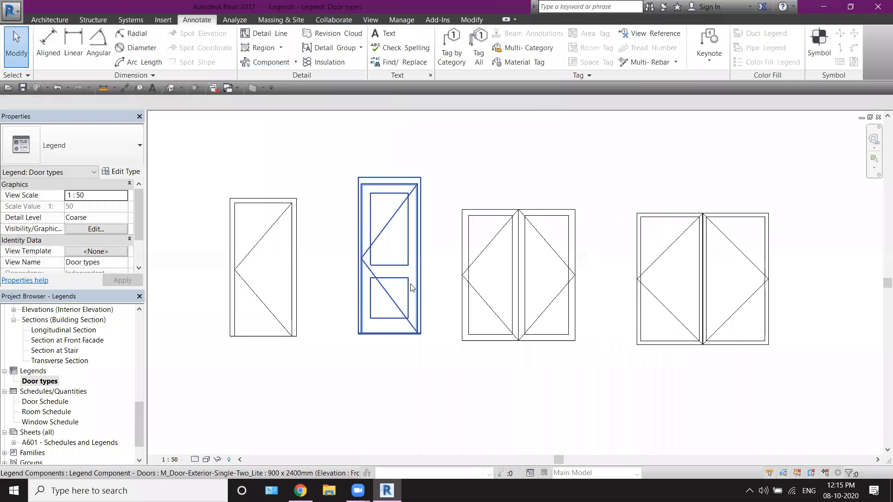
click(415, 280)
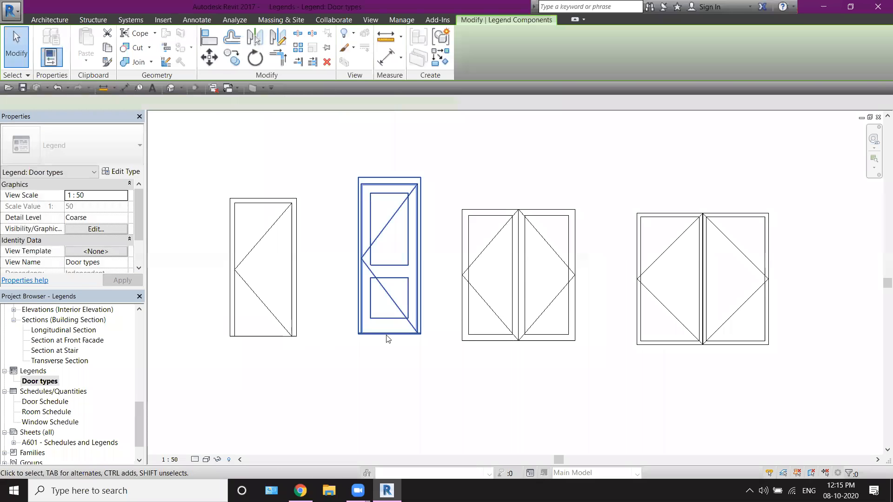
click(210, 60)
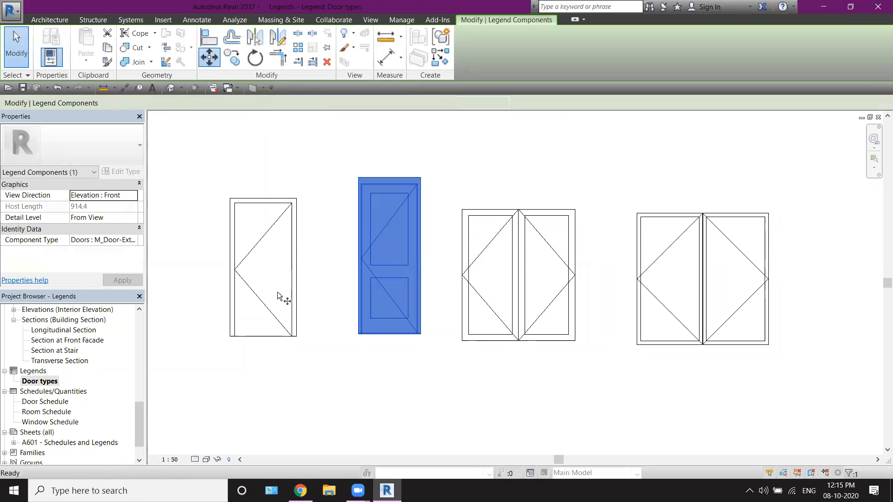
click(357, 333)
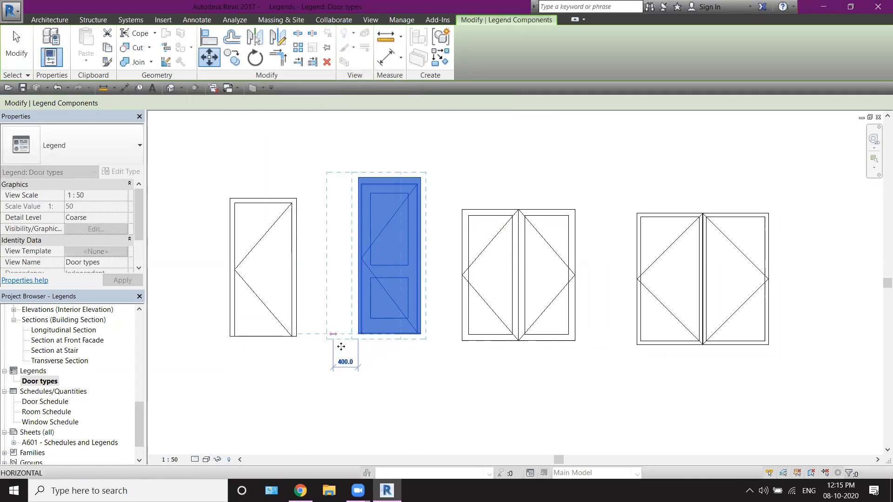
click(341, 346)
drag(347, 301, 383, 297)
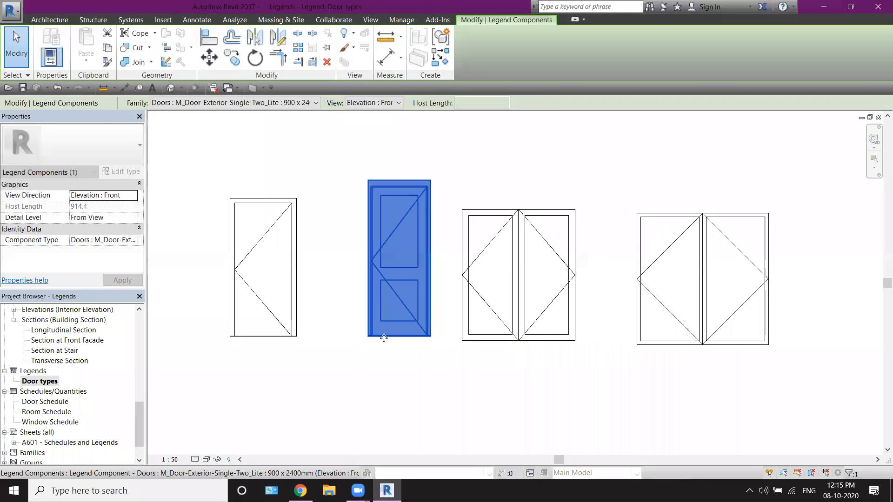
Step: Move the double-glass door up and away from the two-lite door, roughly level with the bases of the single doors
click(510, 307)
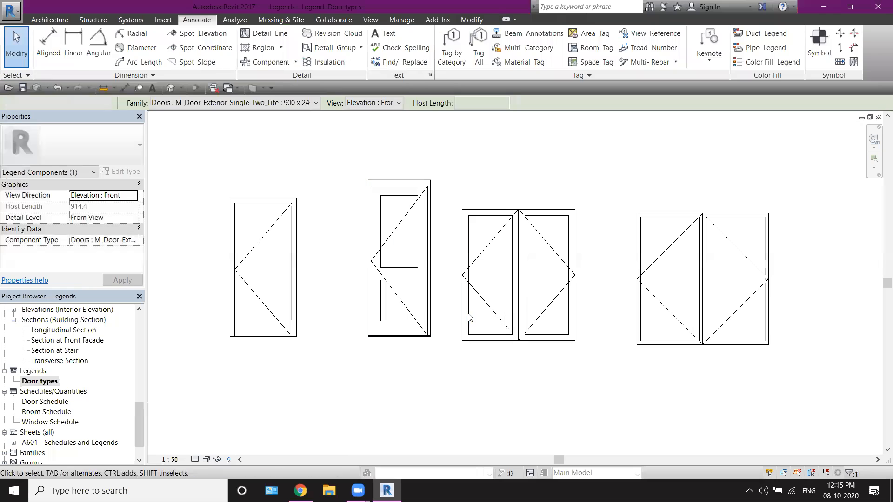
click(510, 319)
drag(512, 308, 540, 308)
Step: Move the double-storefront door up so its base lines up with the other doors in the row
click(692, 331)
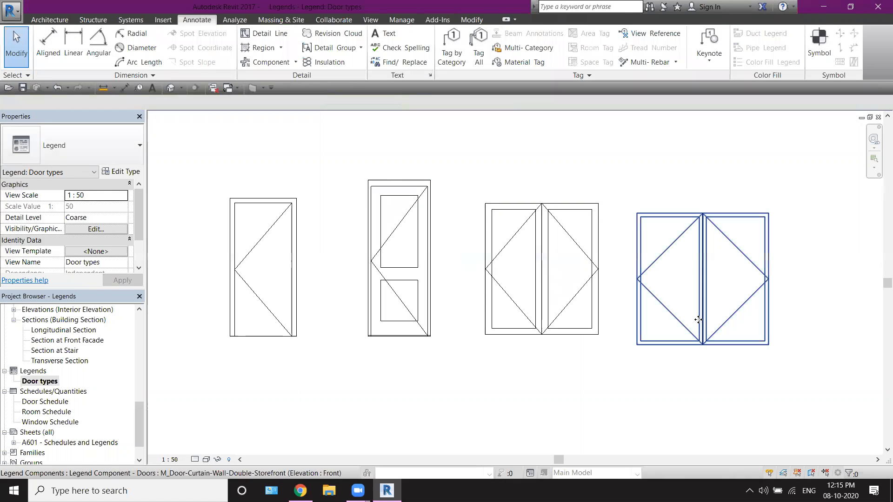
click(698, 321)
drag(702, 310, 645, 364)
click(527, 403)
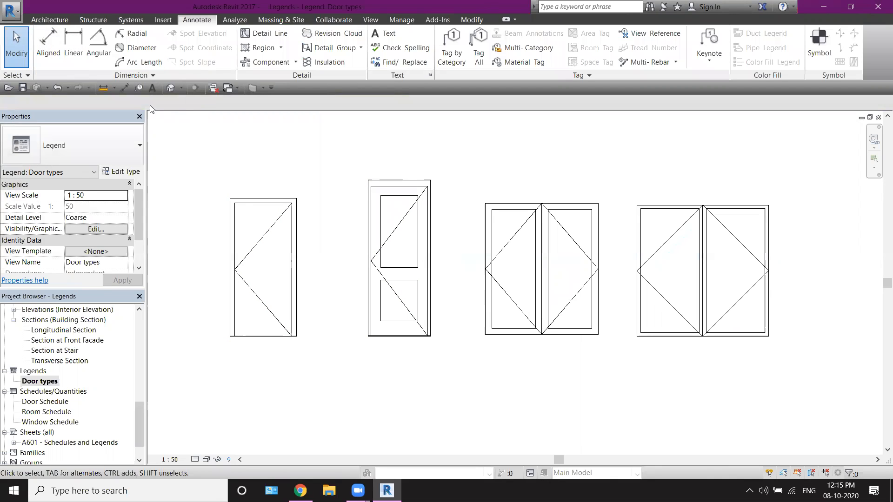
Step: Add aligned dimensions for the single-flush door's overall width above it and overall height beside it
click(49, 43)
click(227, 206)
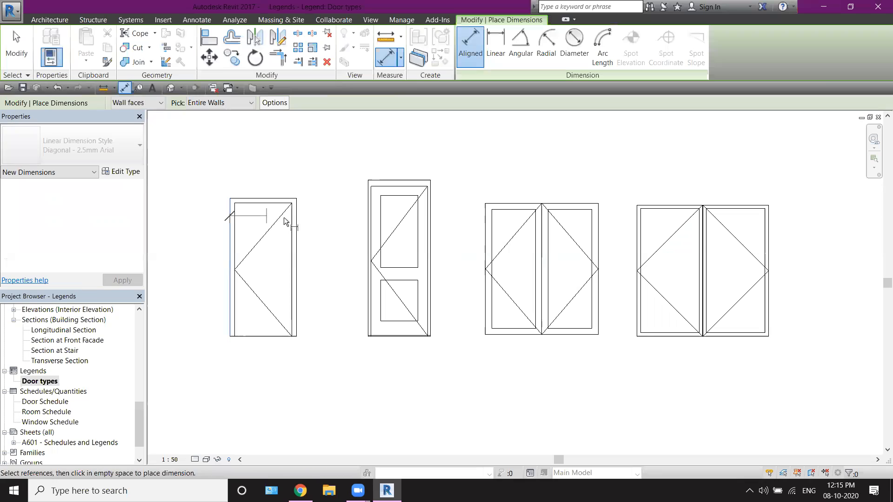
click(297, 216)
click(296, 183)
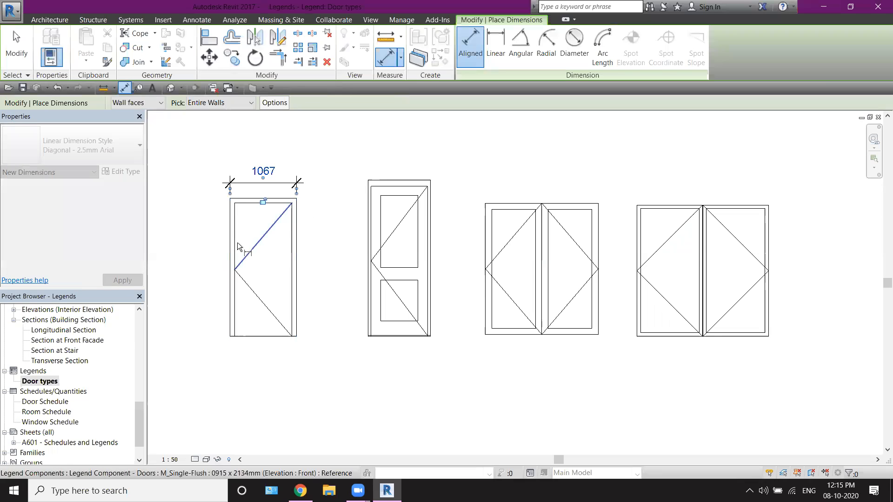
click(247, 202)
click(248, 336)
click(204, 333)
Step: Dimension the two-lite exterior door's overall height beside it and its overall width above it
click(398, 181)
click(390, 336)
click(346, 261)
click(367, 190)
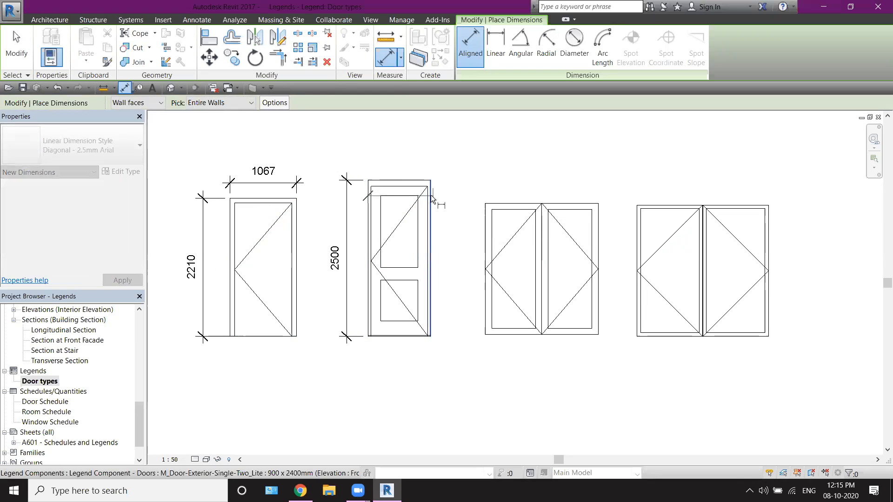
key(Escape)
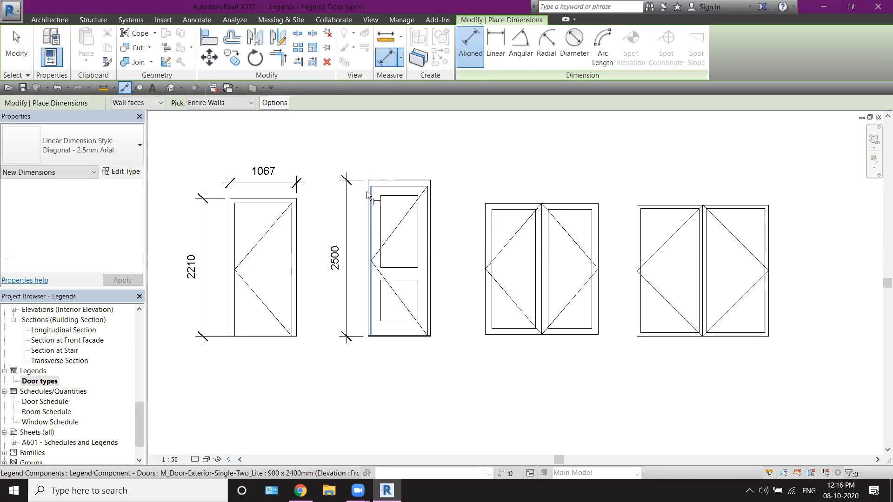
scroll(367, 193, up, 2)
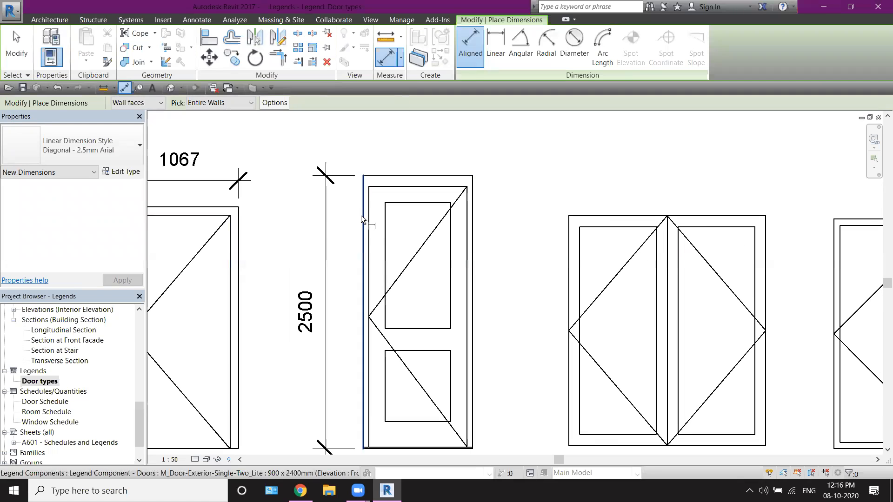
click(362, 216)
click(475, 207)
click(479, 158)
scroll(578, 251, down, 2)
Step: Dimension the double-glass door's overall width above it and its overall height beside it
click(568, 250)
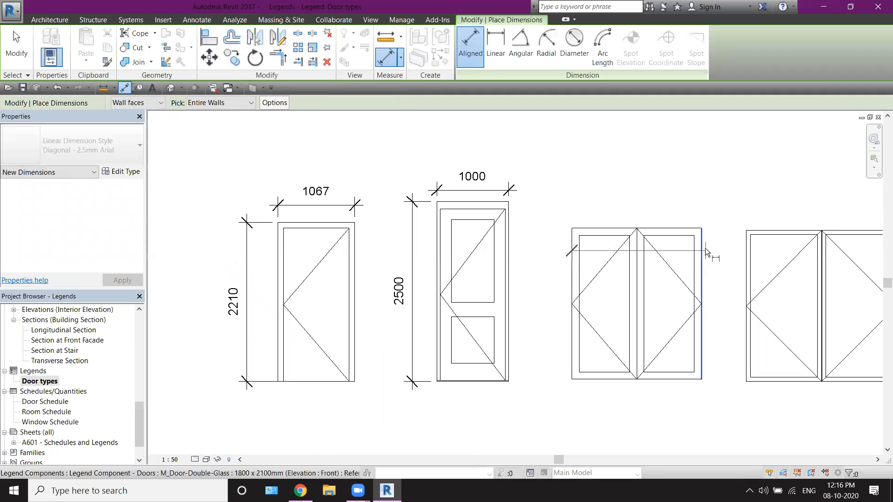
click(703, 244)
click(650, 205)
click(600, 228)
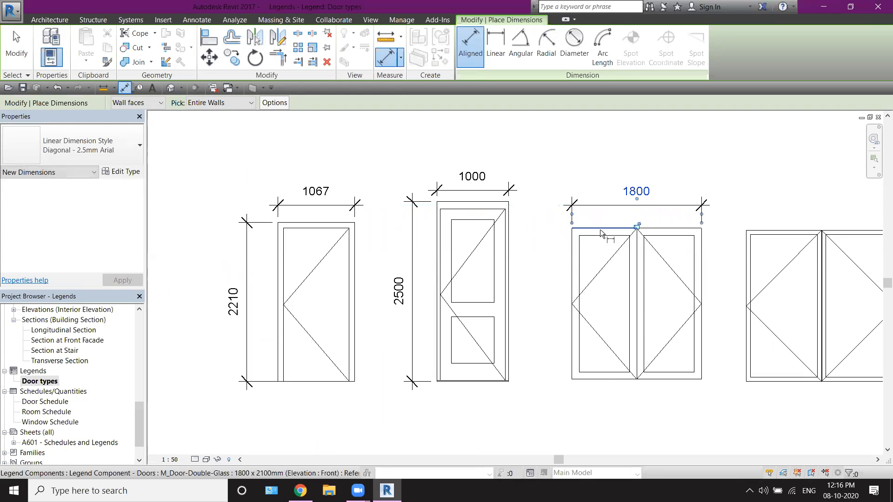
click(552, 379)
click(549, 377)
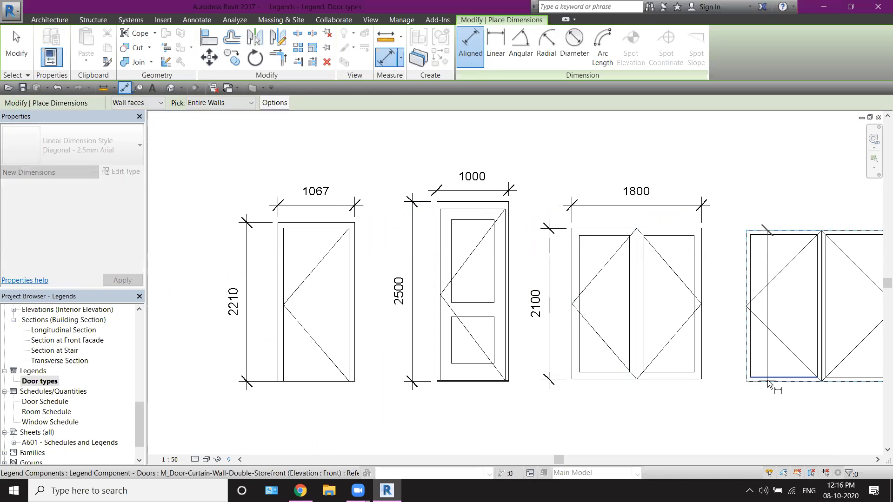
Step: Dimension the double-storefront door's overall height, placing the dimension between it and the double-glass door
key(Escape)
key(Escape)
key(d)
key(i)
click(775, 231)
click(763, 383)
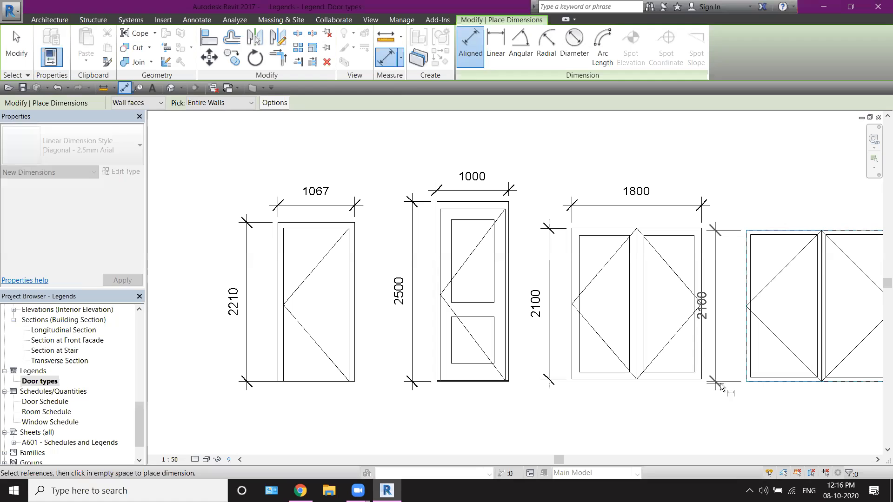
click(728, 384)
Step: Dimension the double-storefront door's overall width above the door and finish dimensioning
middle_drag(779, 305, 558, 339)
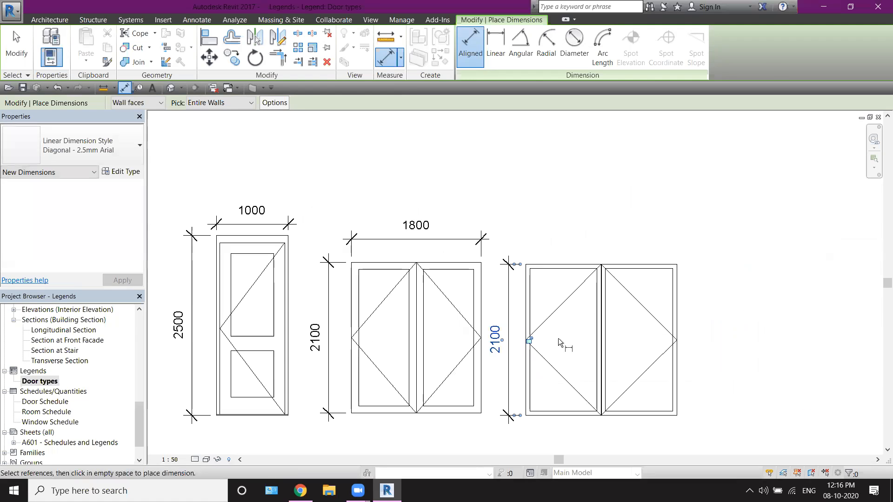
click(526, 294)
click(678, 289)
click(604, 240)
scroll(519, 283, down, 2)
middle_drag(592, 311, 682, 311)
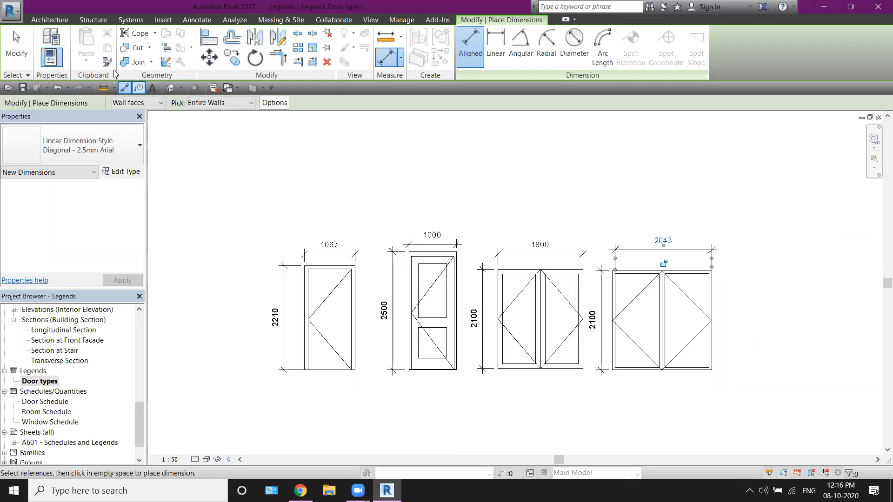
click(24, 46)
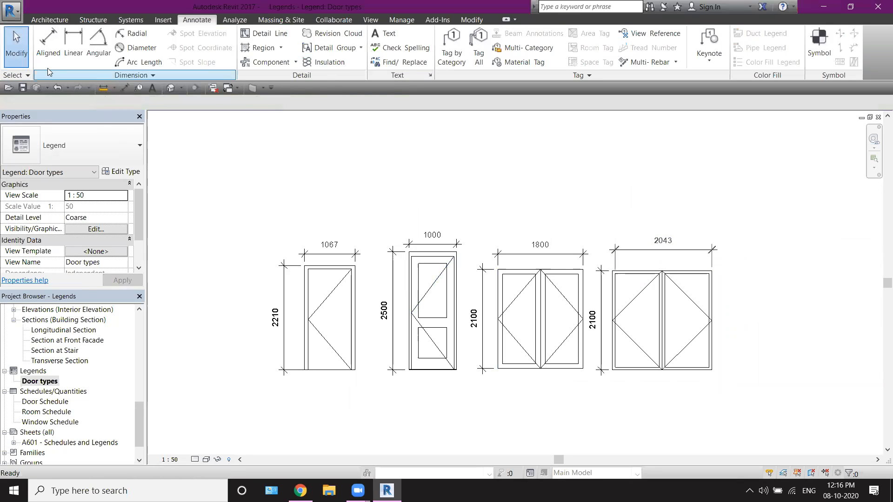
Step: Add the text note "Door Types A" below the single-flush door in the 2.5mm Arial text type
click(384, 34)
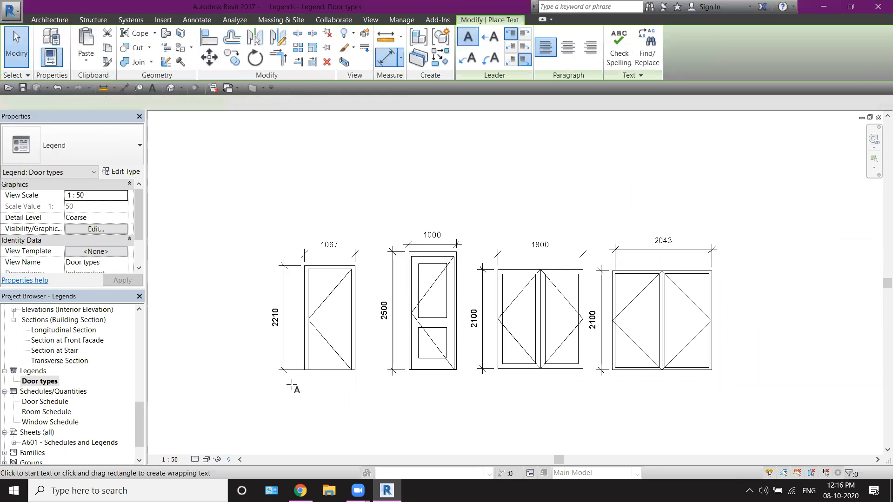
click(289, 387)
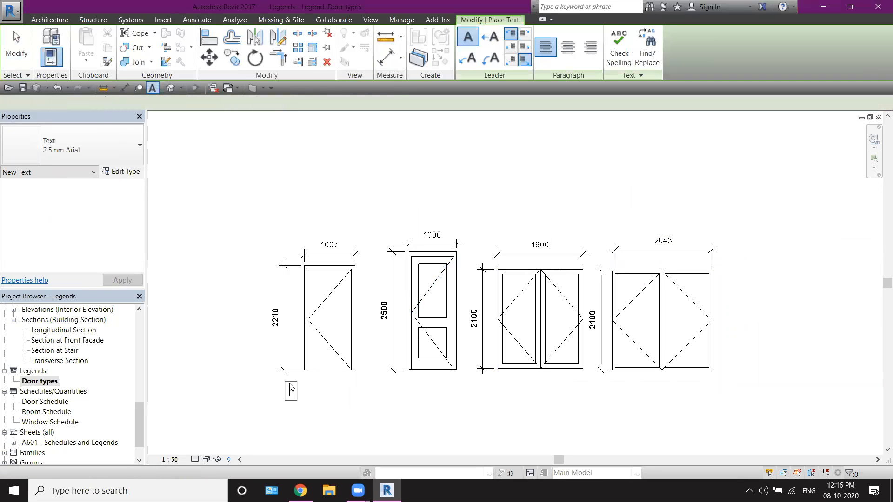
click(419, 431)
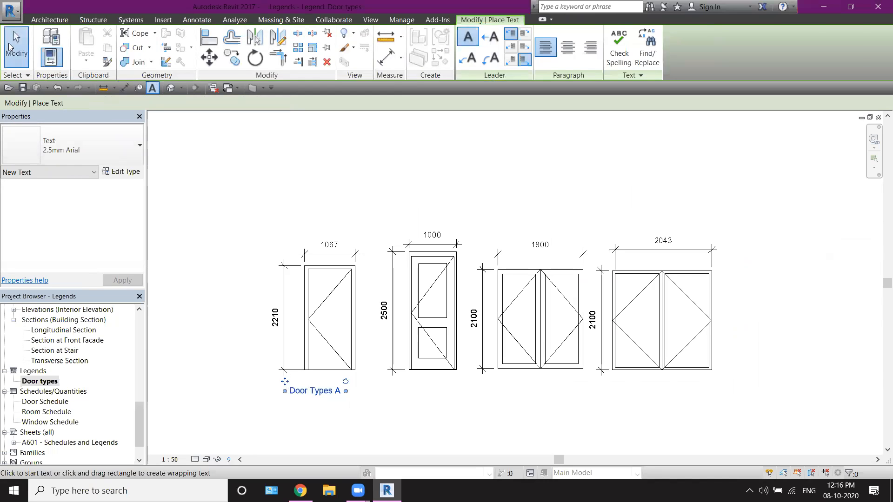
key(Escape)
key(Escape)
Step: Move the "Door Types A" label so it is centred under the single-flush door
click(304, 397)
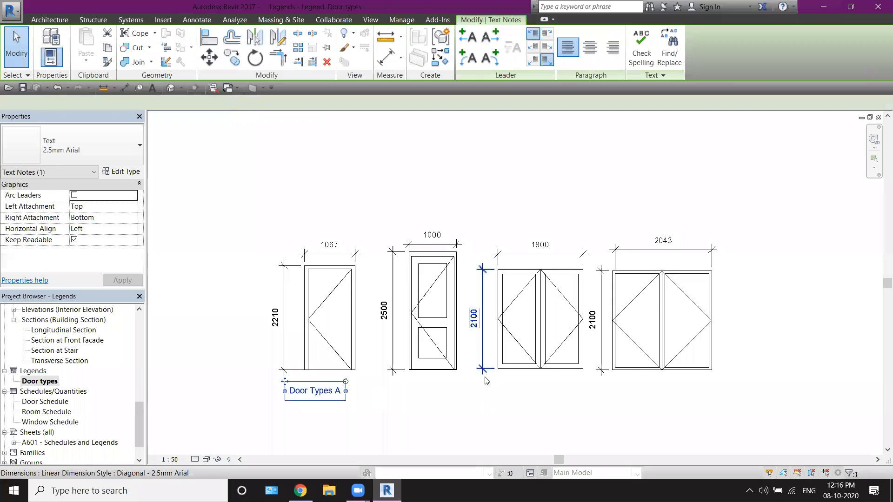
scroll(488, 381, up, 1)
drag(221, 385, 246, 384)
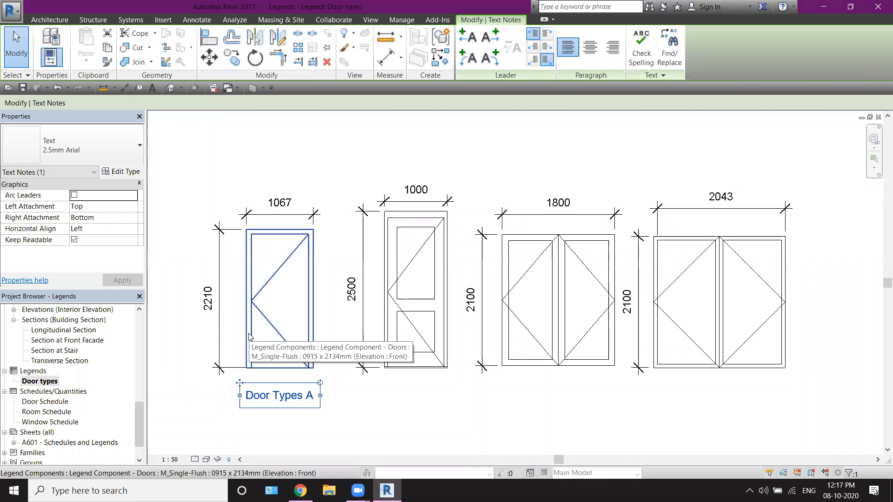
Step: Copy the "Door Types A" label horizontally by 2100 mm to sit under the two-lite exterior door
key(c)
key(o)
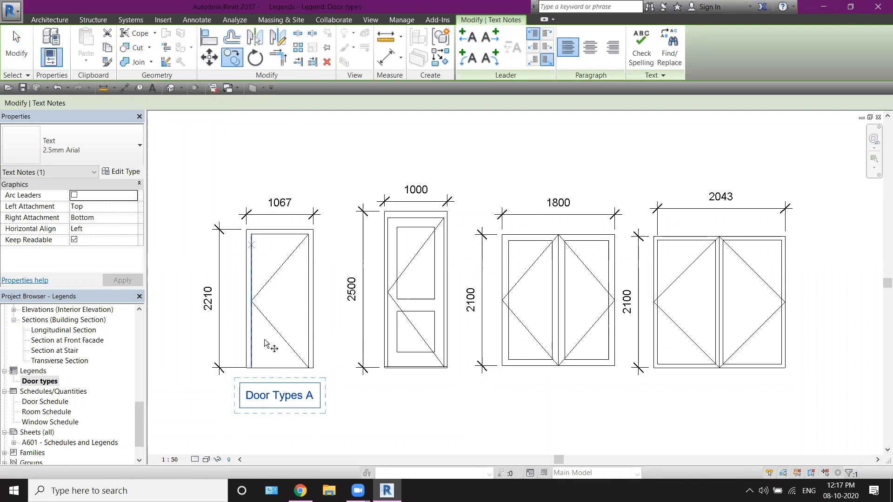
click(239, 408)
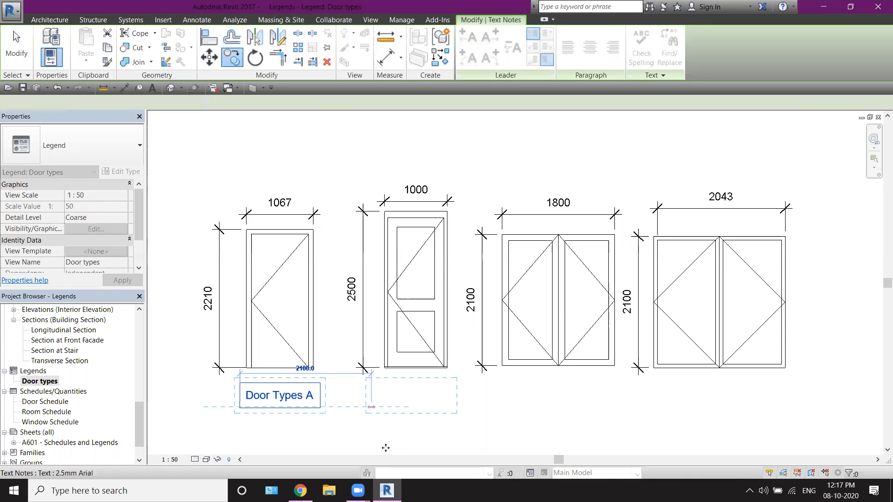
click(371, 408)
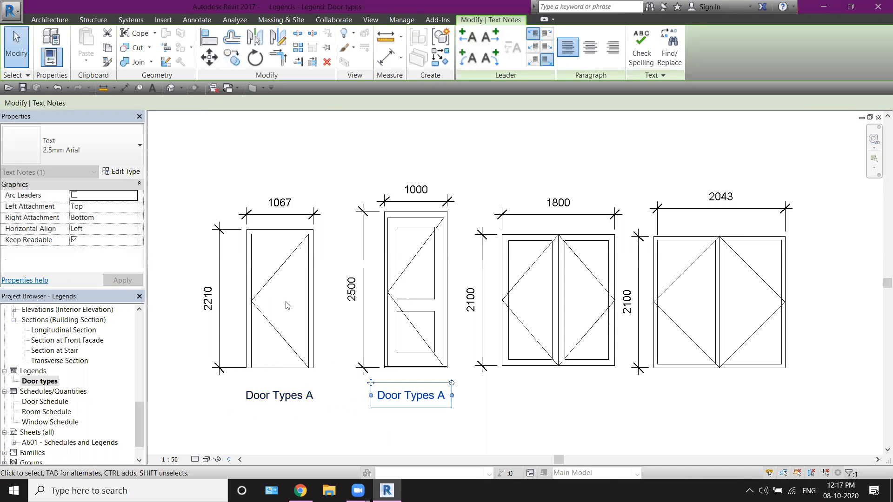
Step: Copy the "Door Types A" label under the double-glass door and again under the double-storefront door
key(c)
key(o)
click(373, 409)
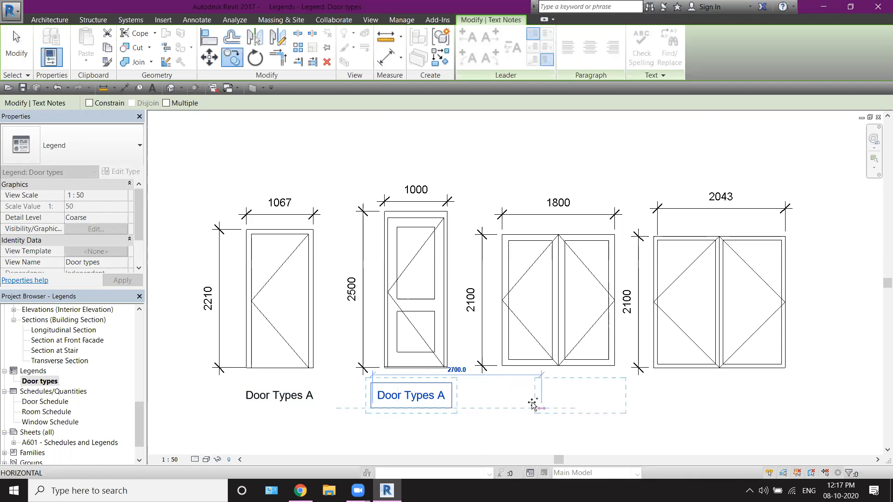
click(520, 408)
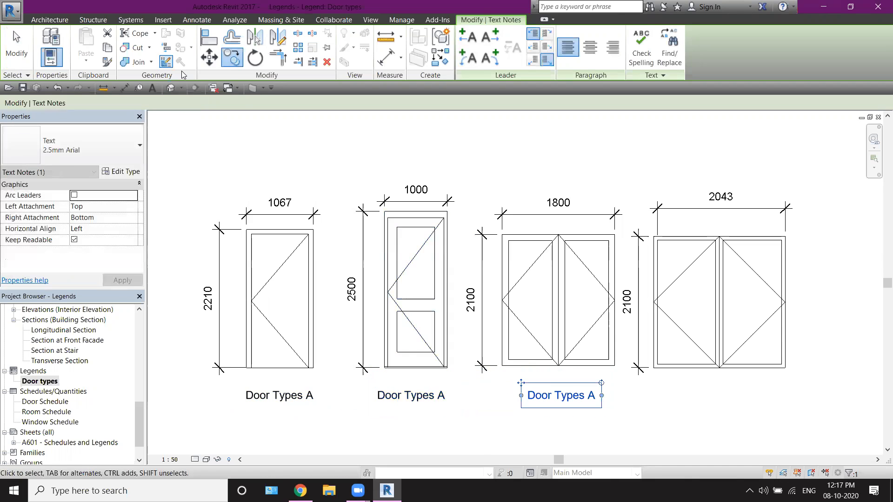
click(520, 408)
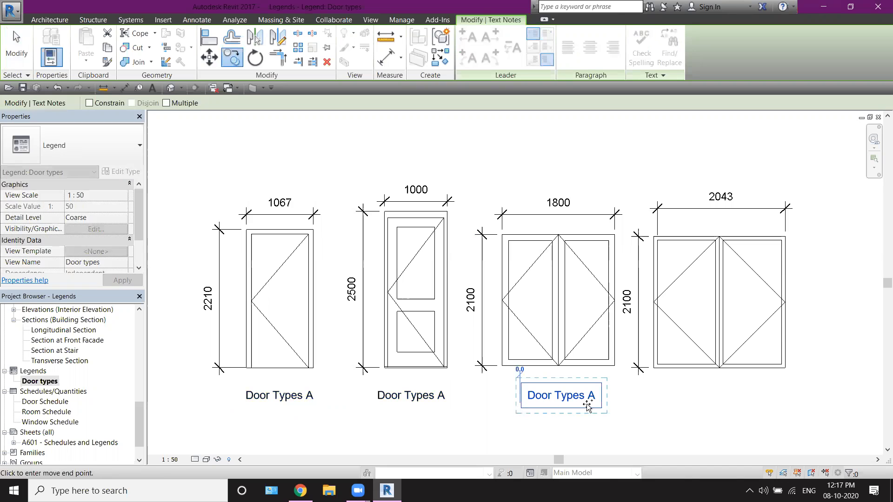
click(677, 406)
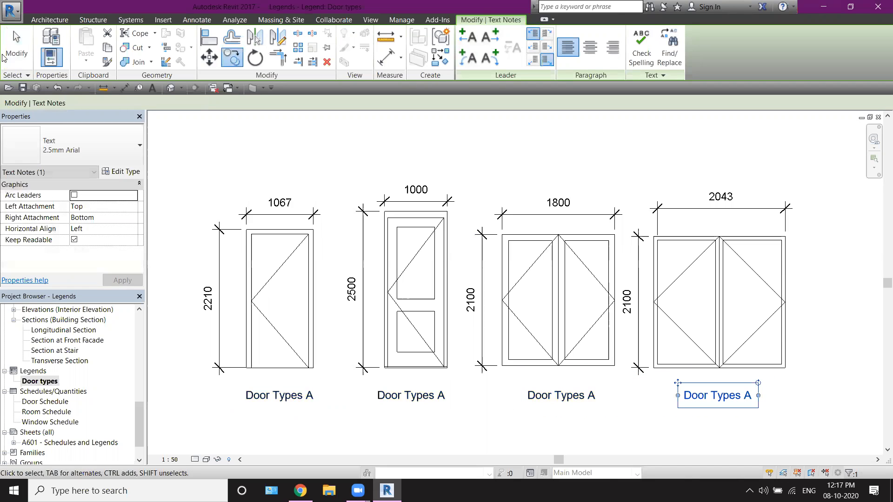
Step: Change the label under the two-lite exterior door to "Door Types B"
double_click(300, 404)
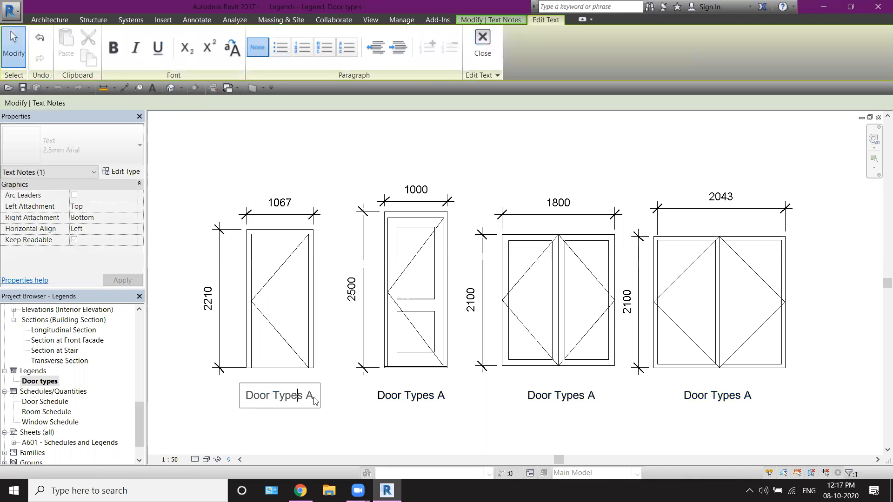
click(409, 400)
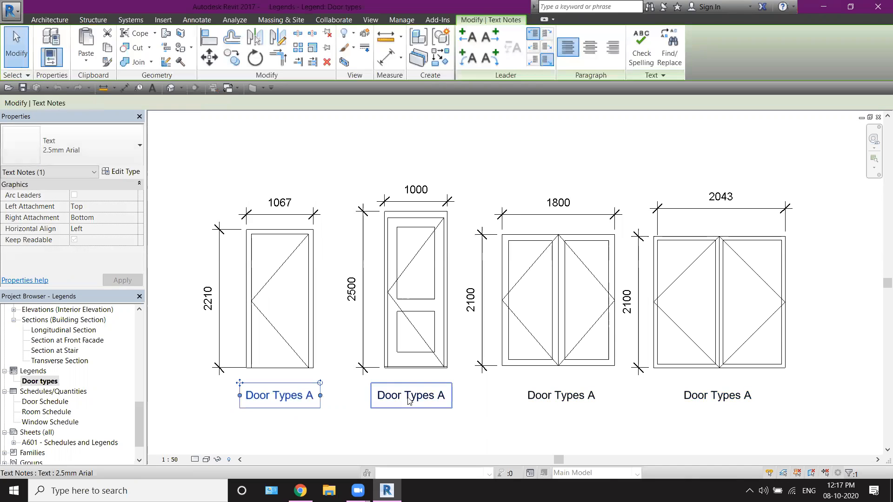
click(445, 400)
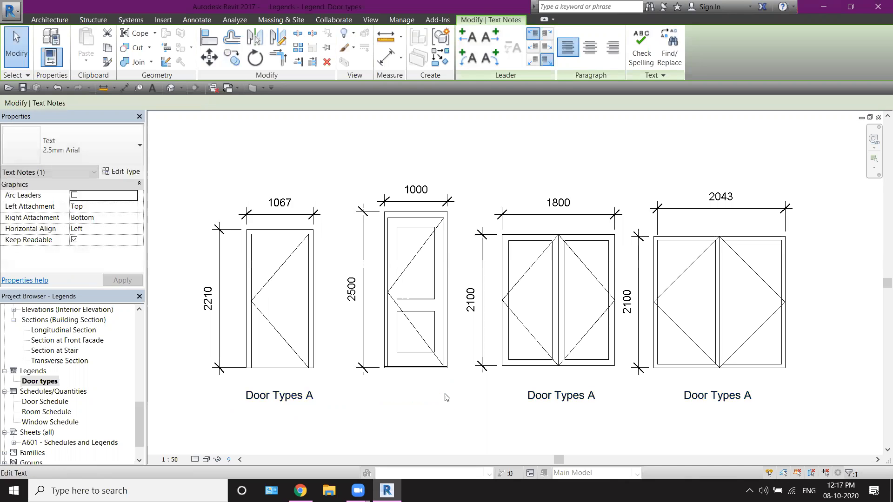
key(BackSpace)
text(B)
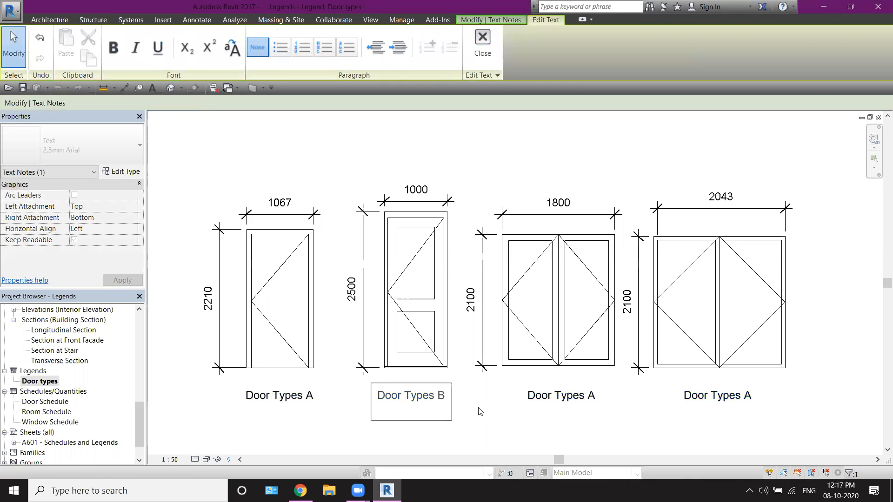
click(539, 409)
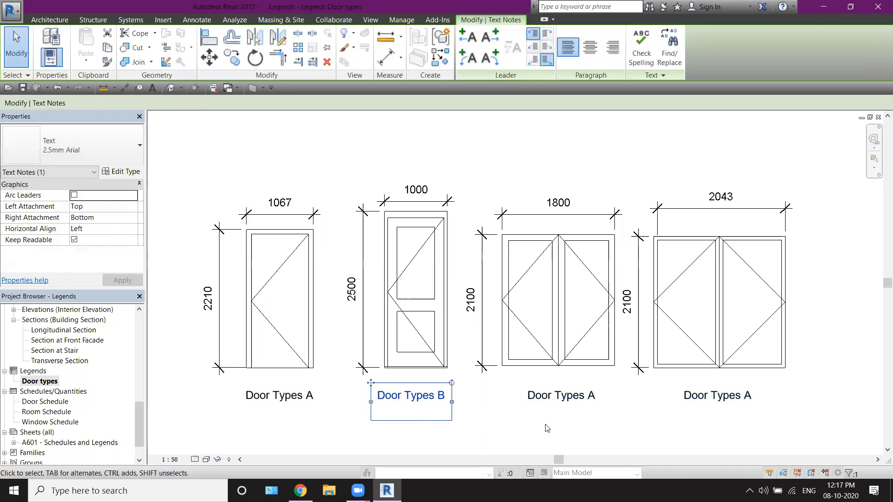
click(547, 428)
Step: Change the label under the double-glass door to "Door Types C" and widen its text box so the text fits on one line
click(597, 401)
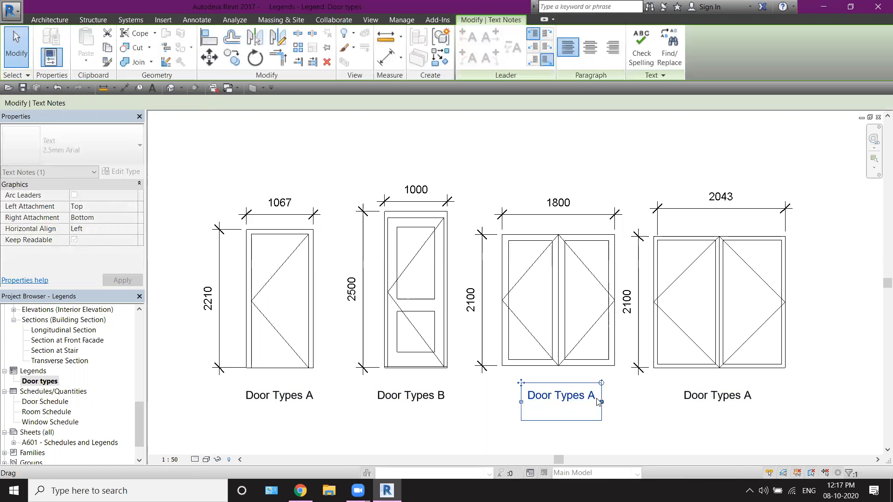
click(593, 398)
key(BackSpace)
key(Return)
text(C)
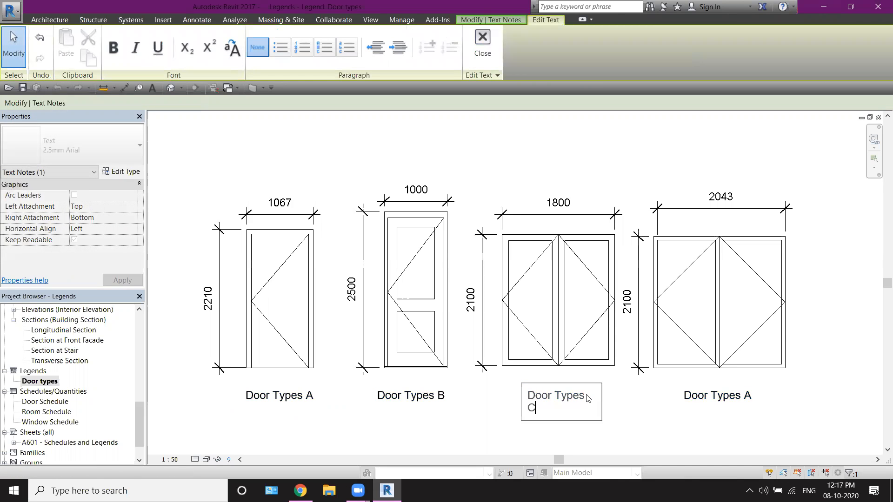
click(610, 410)
key(Escape)
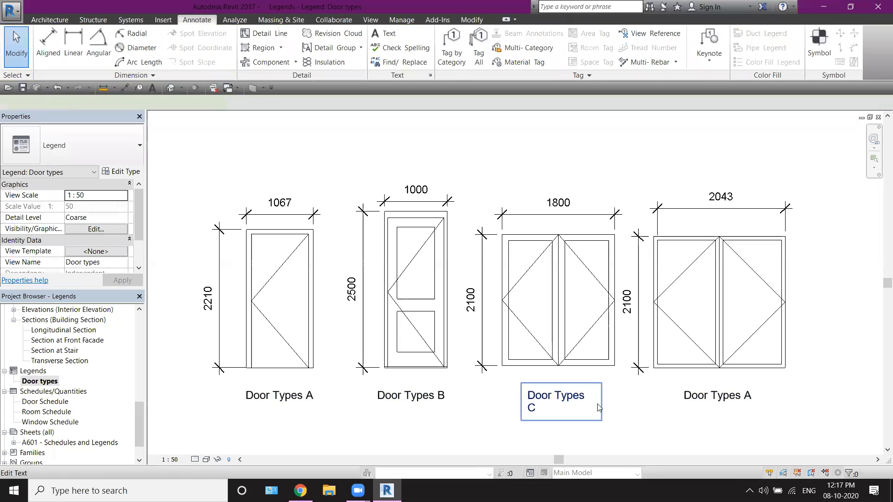
click(598, 407)
drag(602, 402, 614, 395)
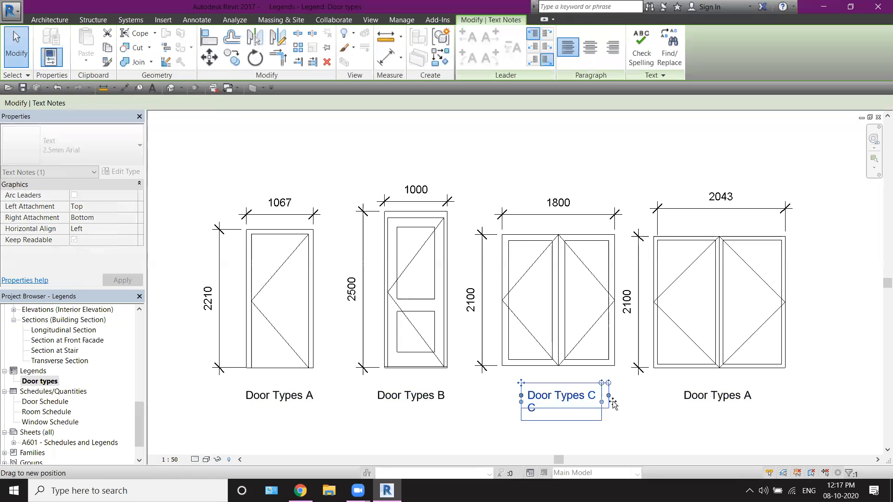
Step: Change the label under the double-storefront door to "Door Types D"
double_click(728, 400)
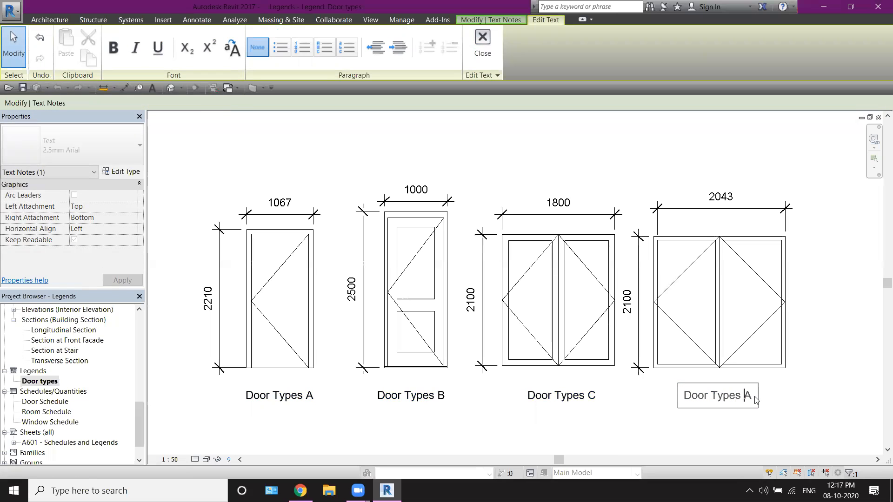
text(D)
click(787, 401)
click(625, 446)
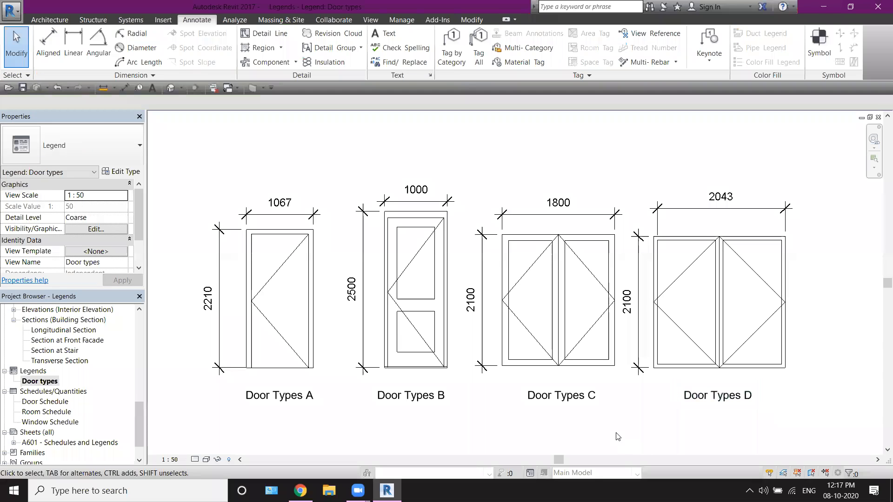
Step: Replace the width dimension value of door type A with the text "See the Plan" and copy that text for reuse
click(281, 204)
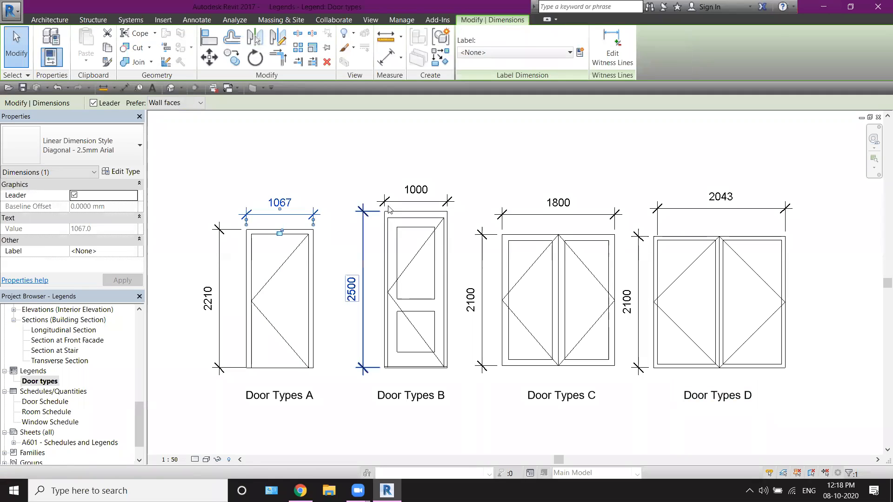
click(279, 204)
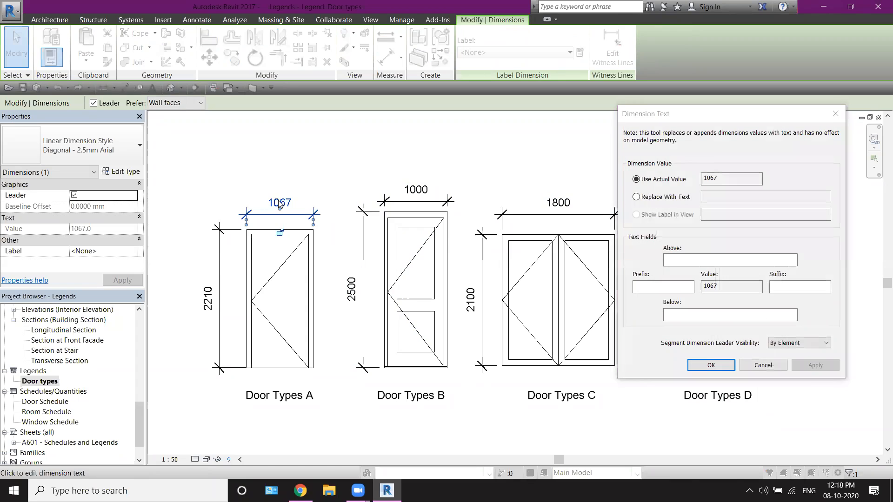
drag(682, 120, 534, 106)
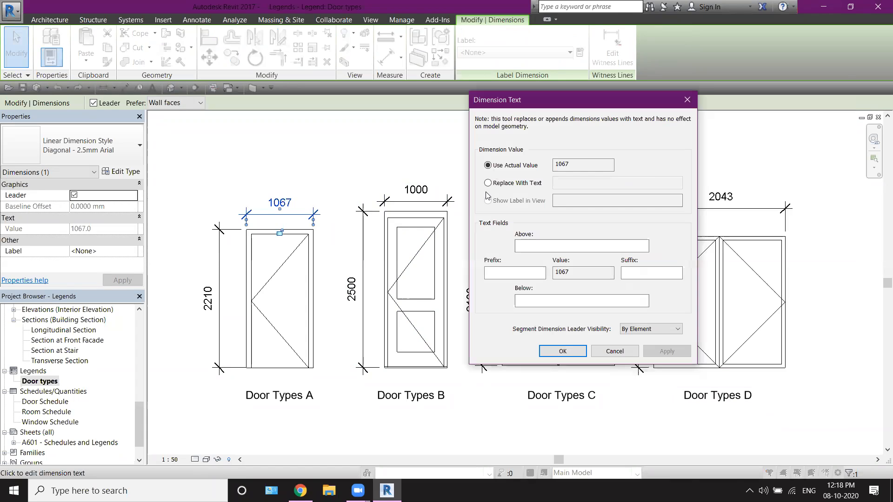
click(498, 184)
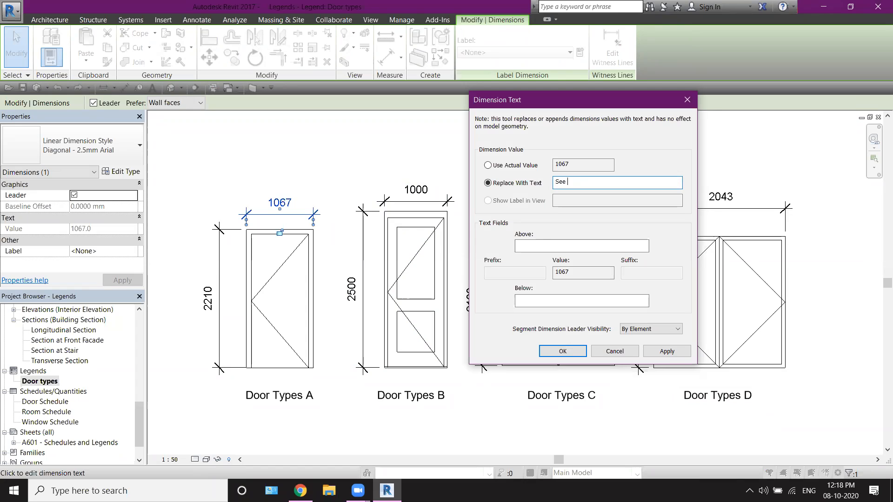
key(ctrl+a)
key(ctrl+c)
click(562, 351)
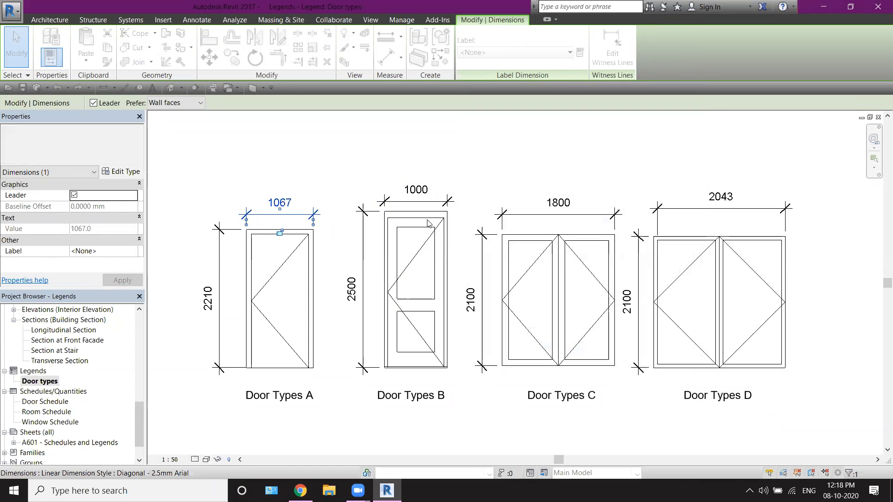
Step: Replace the width dimension value of door type B with the copied text "See the Plan"
click(417, 191)
click(417, 191)
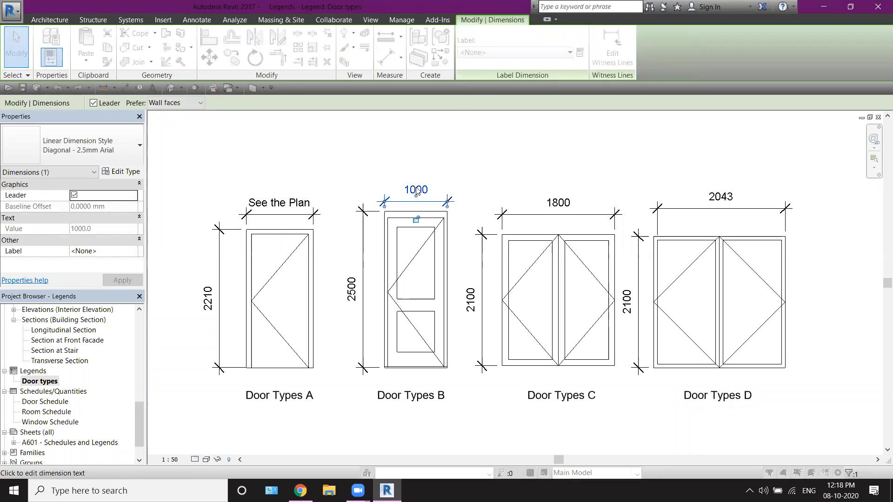
click(533, 184)
key(ctrl+v)
click(562, 351)
Step: Replace the width dimension value of door type C with the text "See the Plan"
click(565, 204)
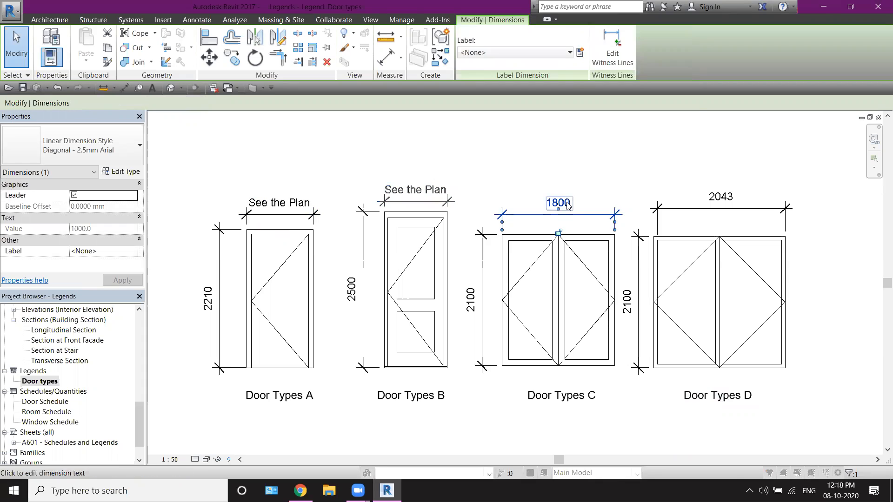
click(568, 206)
click(517, 183)
key(ctrl+v)
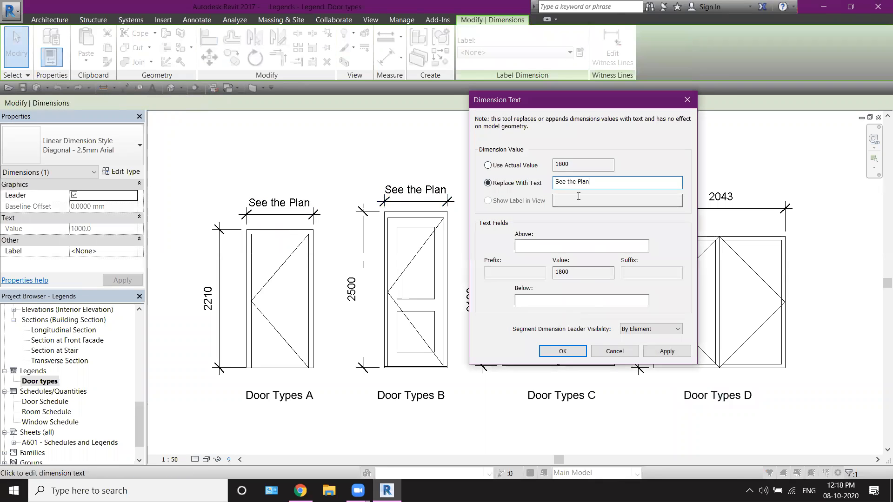
click(563, 351)
Step: Override the width dimension value of door type D with the text "See the Plan" and clear the selection
click(718, 197)
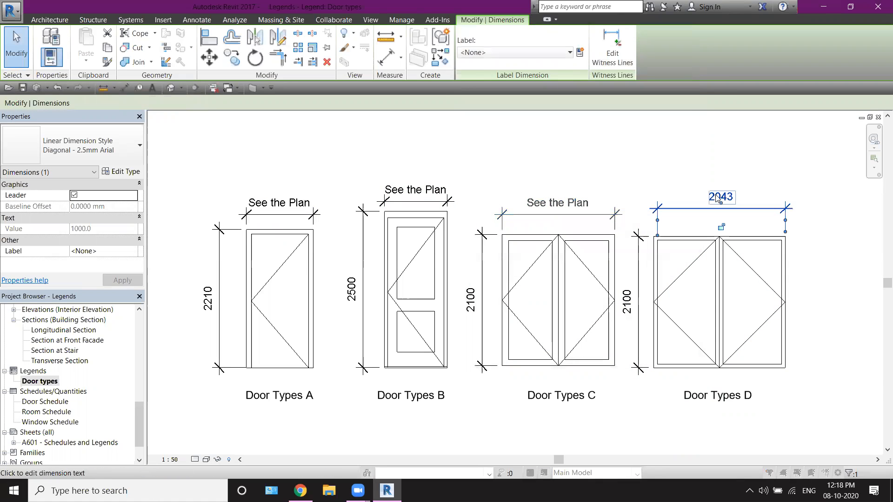
click(718, 198)
click(517, 182)
key(ctrl+v)
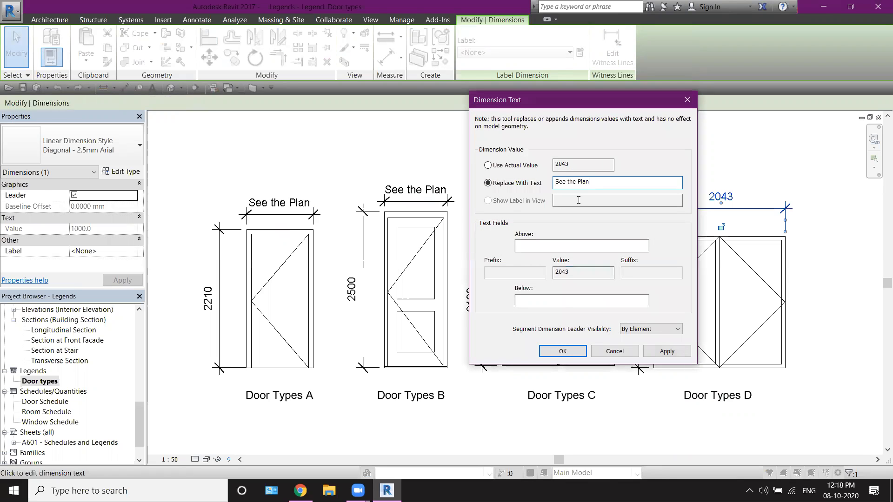
click(562, 351)
click(574, 172)
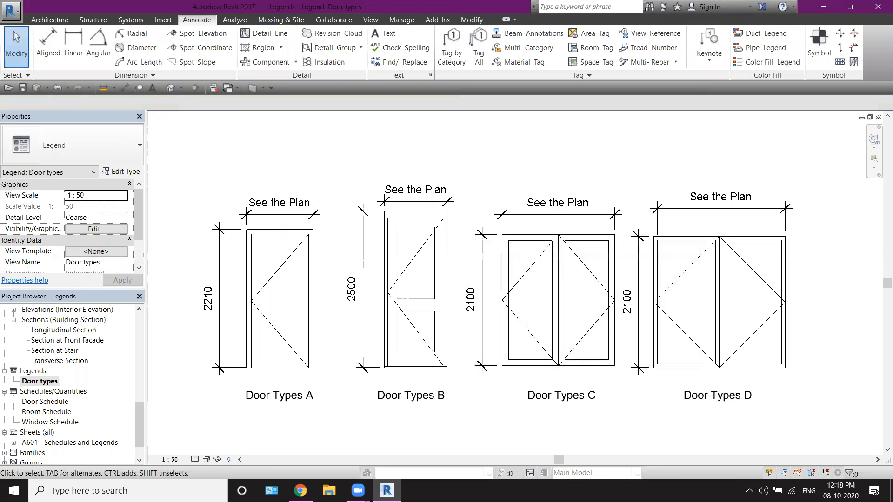
Step: Open the sheet "A601 - Schedules and Legends"
click(351, 298)
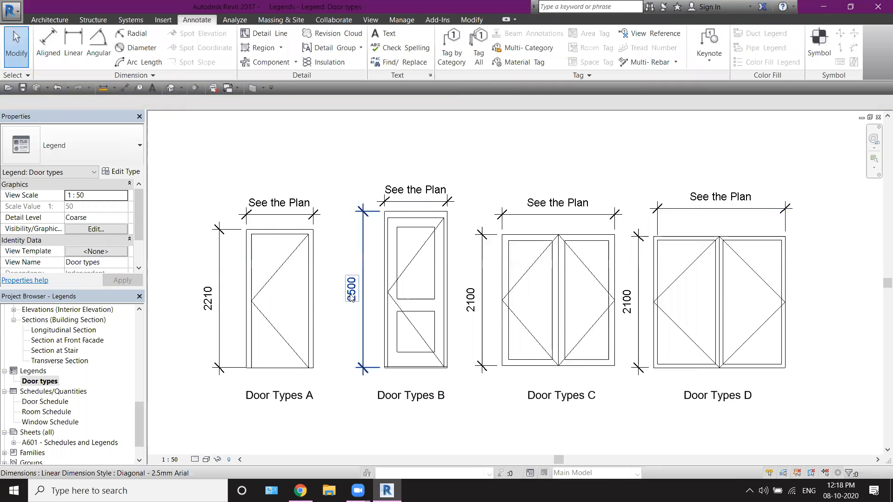
scroll(351, 298, down, 2)
scroll(325, 403, up, 1)
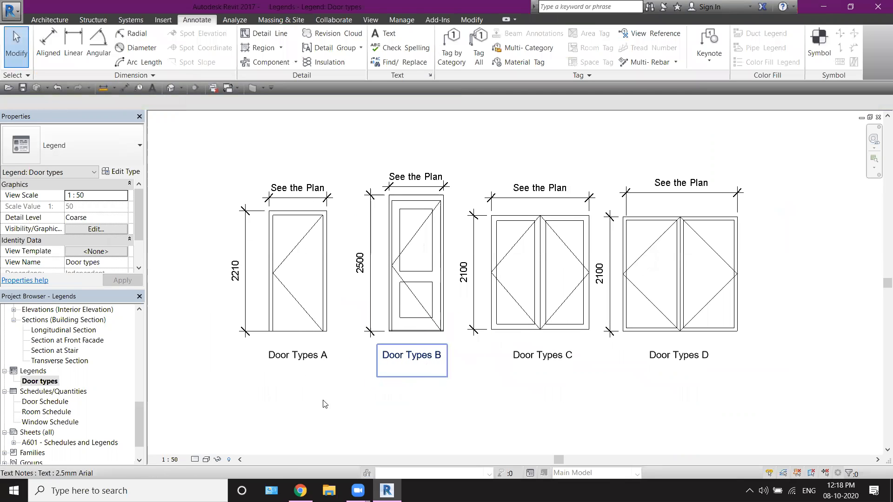
scroll(136, 423, down, 1)
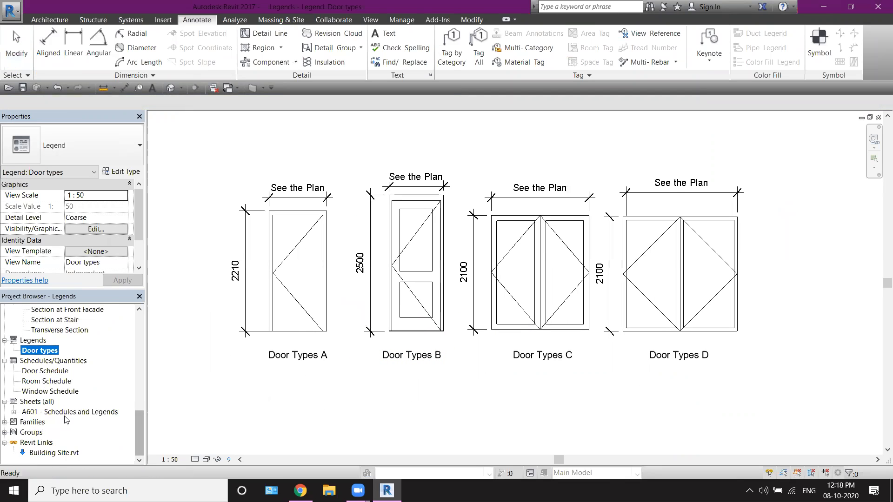
click(66, 412)
double_click(64, 415)
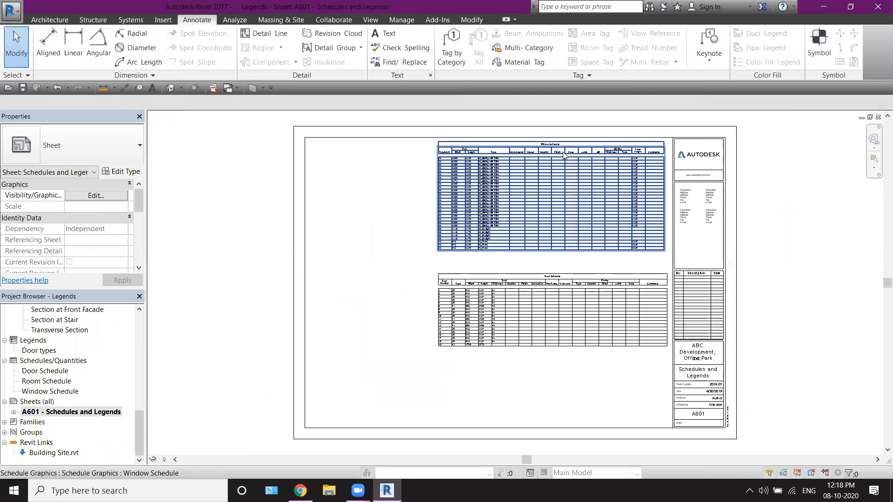
Step: Examine the Window Schedule and Door Schedule on the sheet, including their type, width and height columns
scroll(606, 151, up, 4)
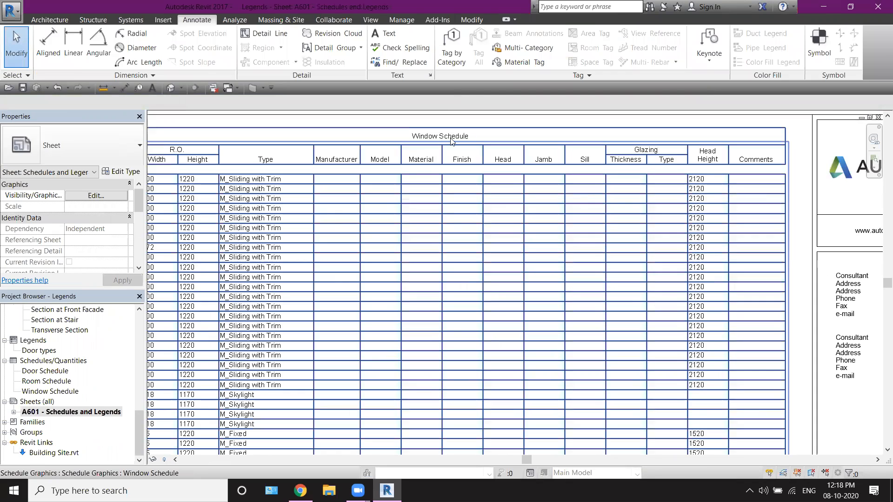
middle_drag(368, 224, 503, 200)
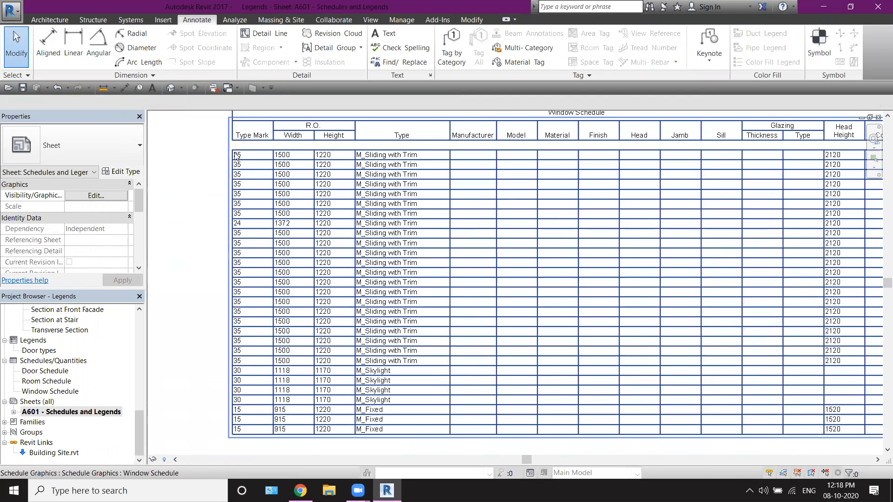
middle_drag(386, 433, 406, 191)
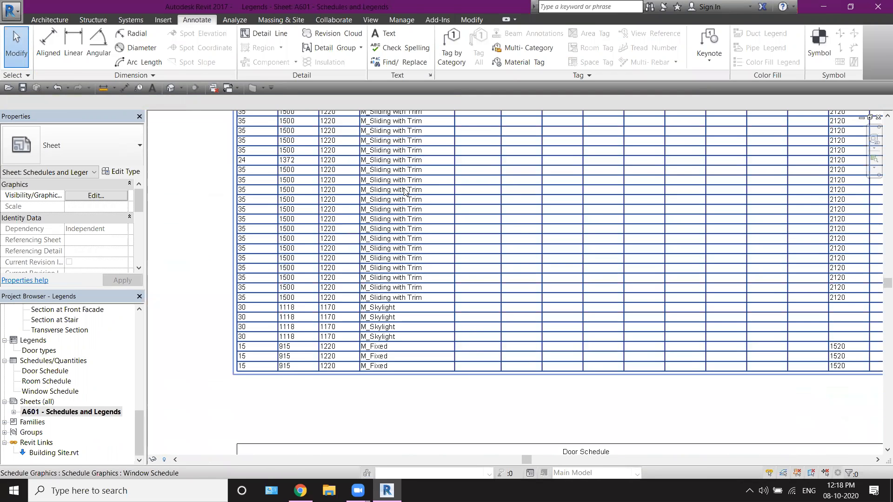
middle_drag(490, 333, 499, 246)
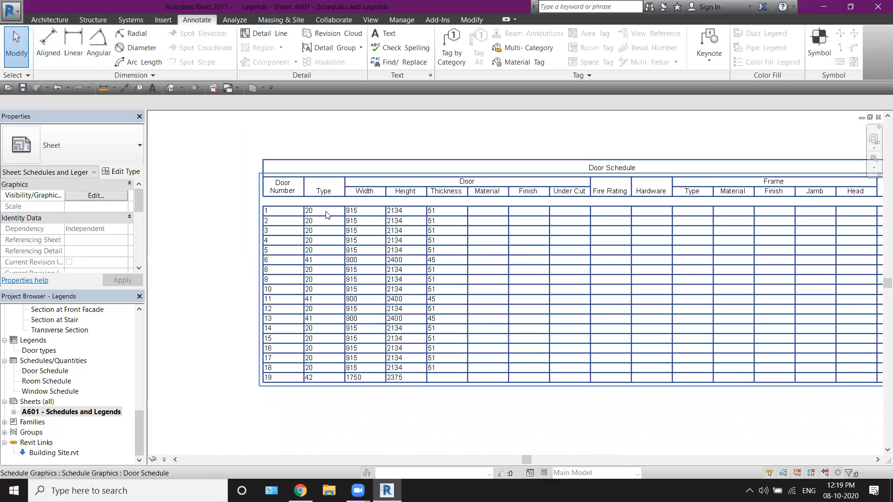
scroll(383, 300, down, 1)
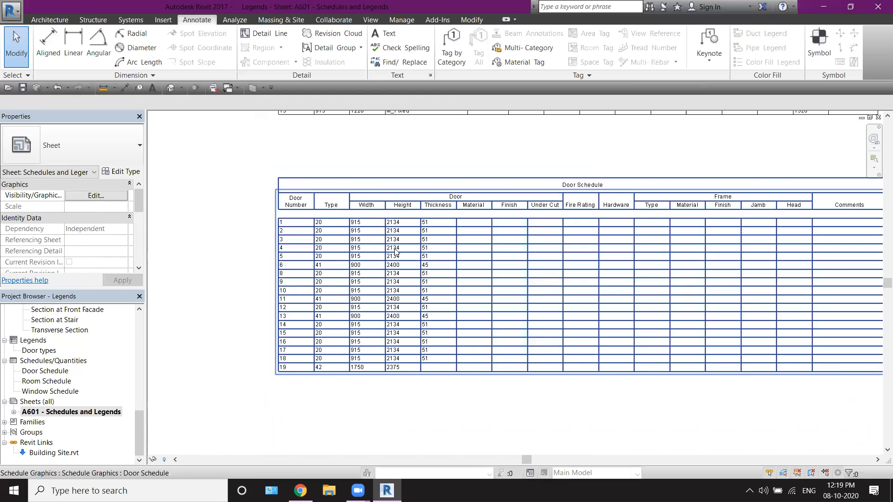
scroll(384, 256, down, 2)
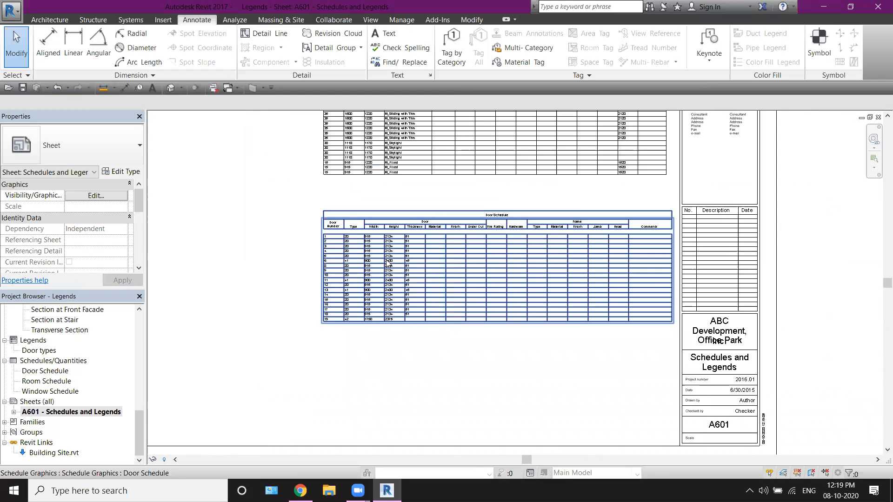
Step: Place the "Door types" legend on sheet A601 in the empty area below the Door Schedule
middle_drag(488, 355, 511, 332)
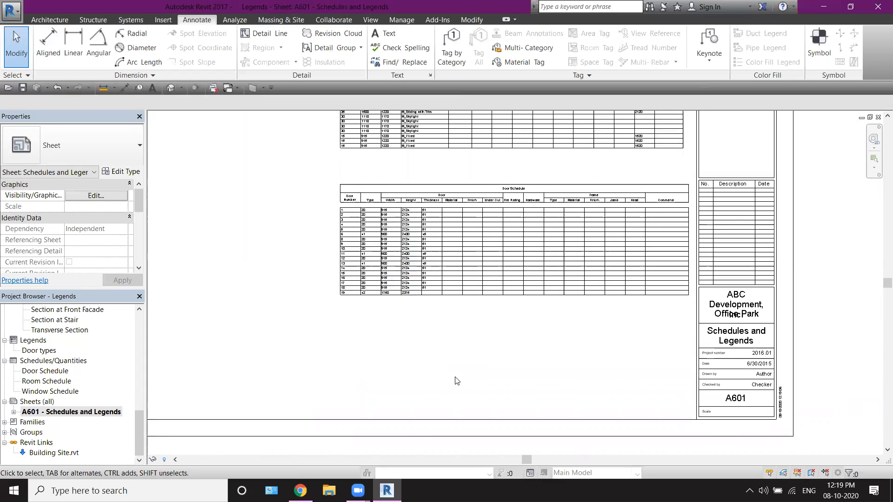
click(34, 351)
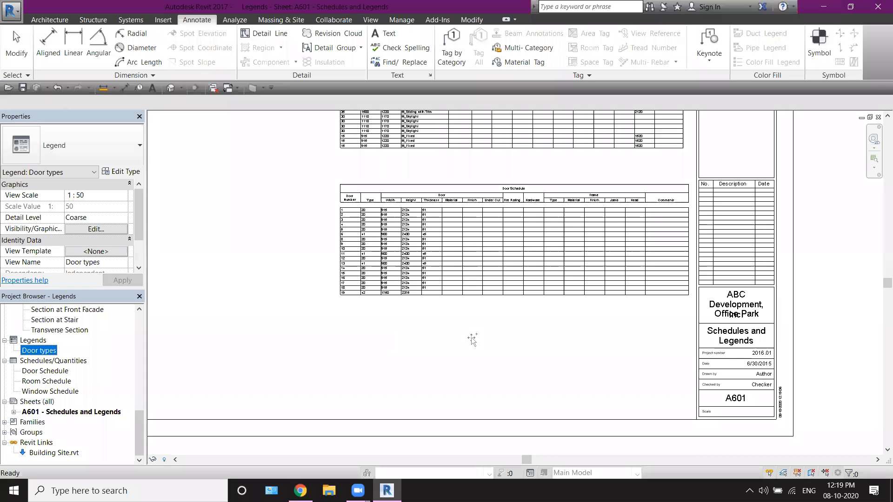
drag(471, 339, 469, 336)
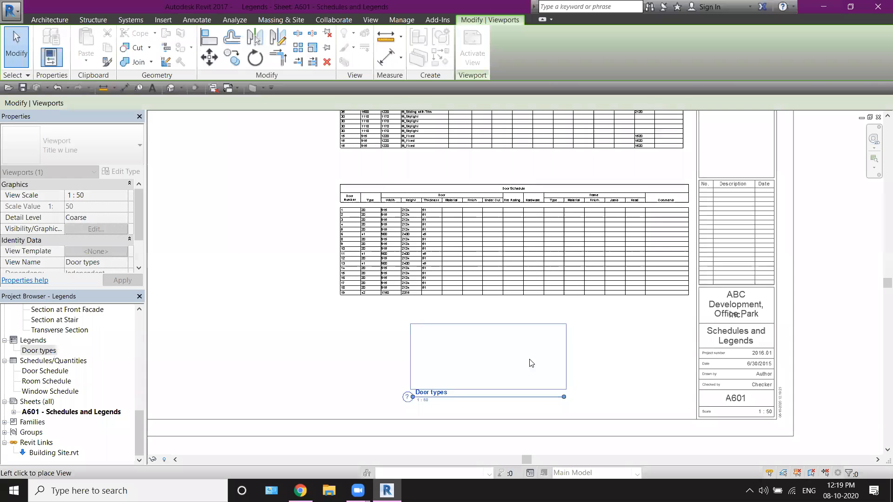
Step: Drop the "Door types" legend viewport under the right end of the Door Schedule, beside the title block, and clear the selection
click(618, 352)
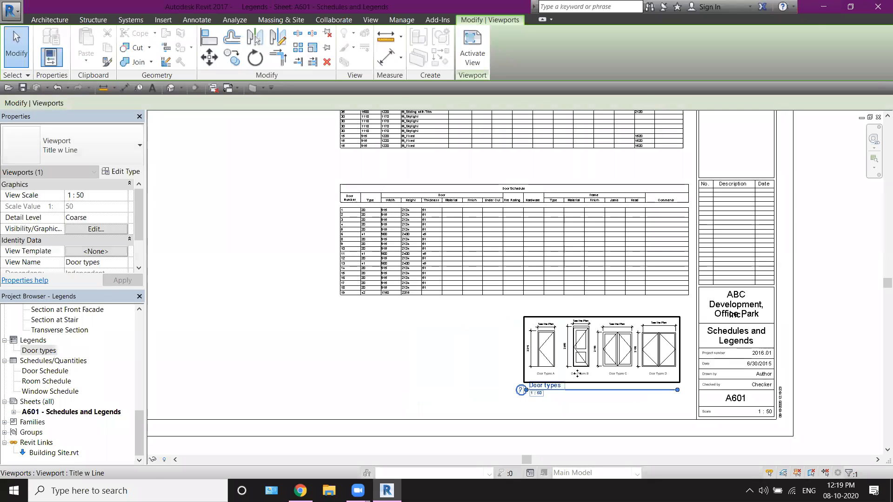
click(325, 406)
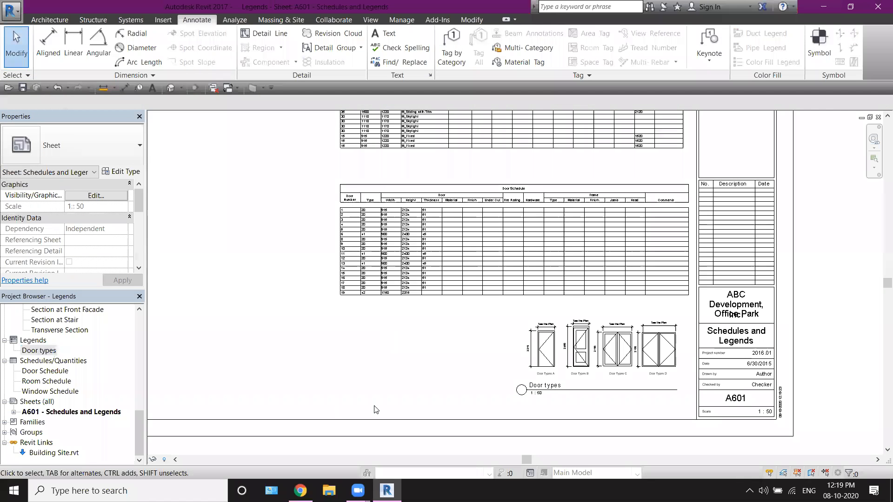
Step: Examine the placed legend's door labels and dimensions against the Door Schedule's type column, and review the layout of the whole sheet
scroll(646, 352, up, 4)
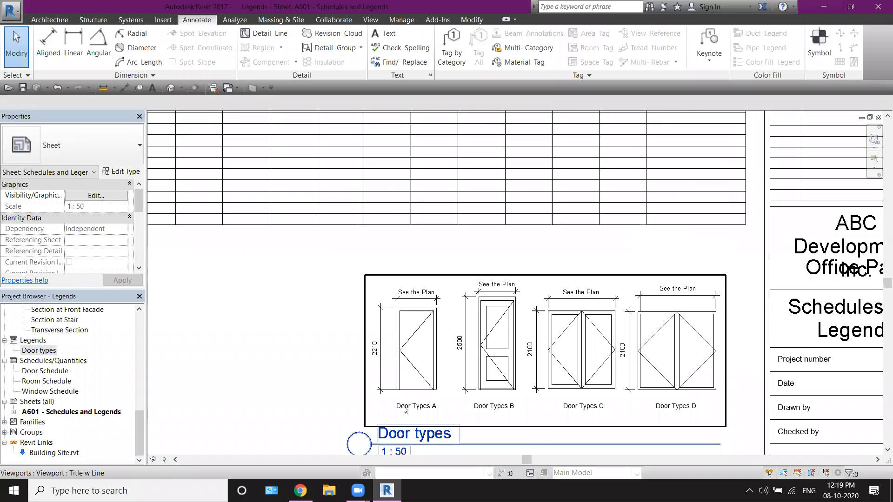
scroll(446, 407, down, 2)
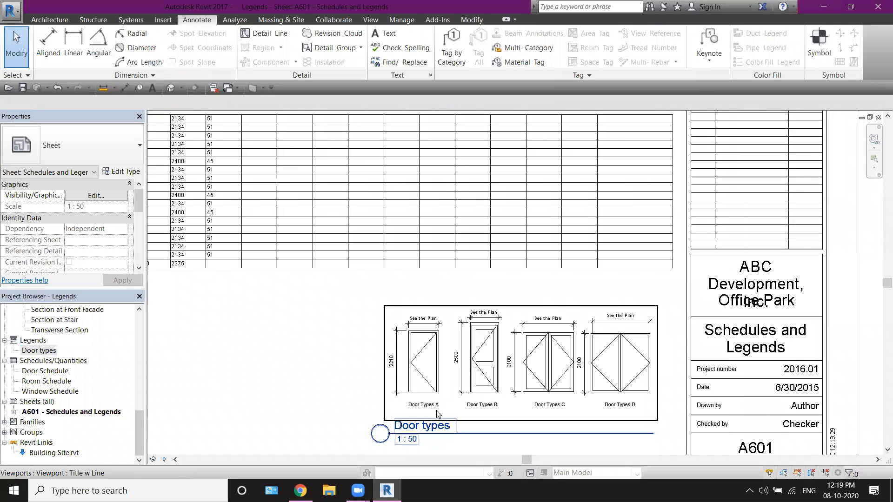
middle_drag(357, 343, 506, 424)
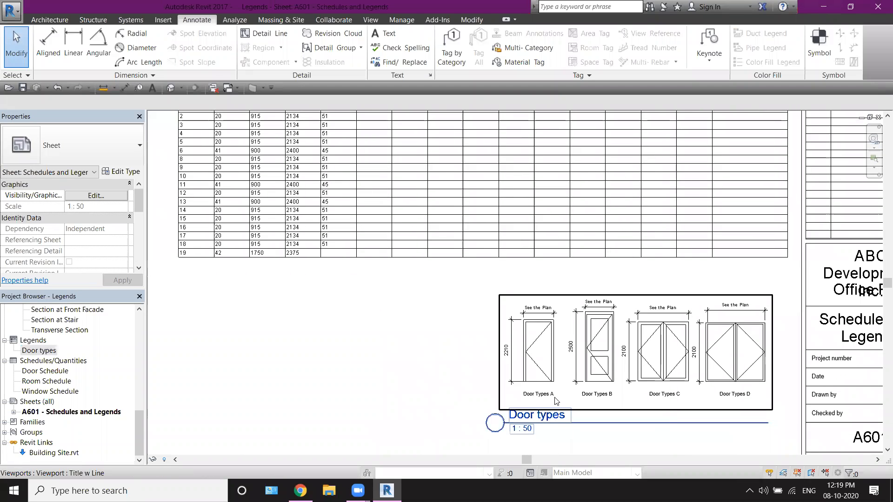
middle_drag(456, 349, 456, 446)
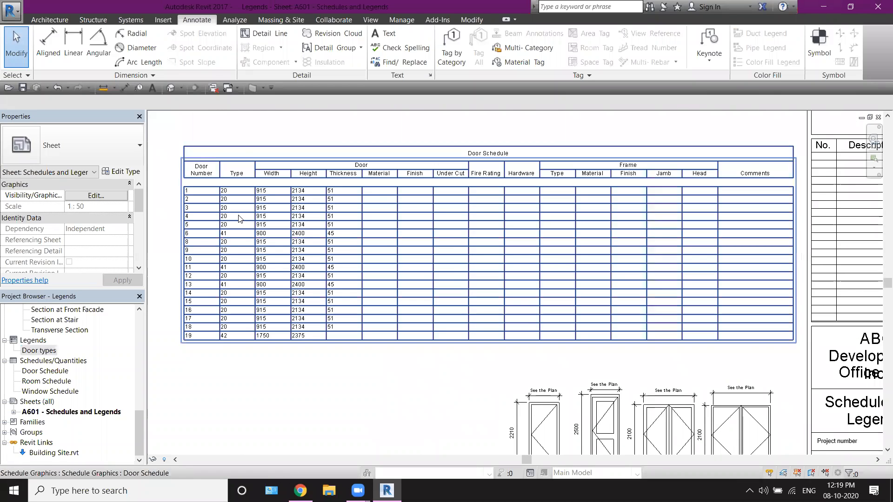
scroll(230, 212, up, 2)
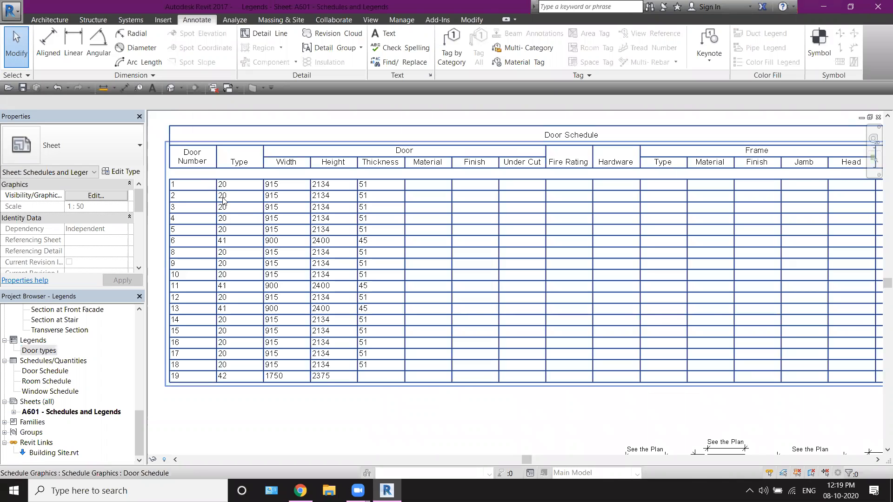
middle_drag(600, 417, 491, 230)
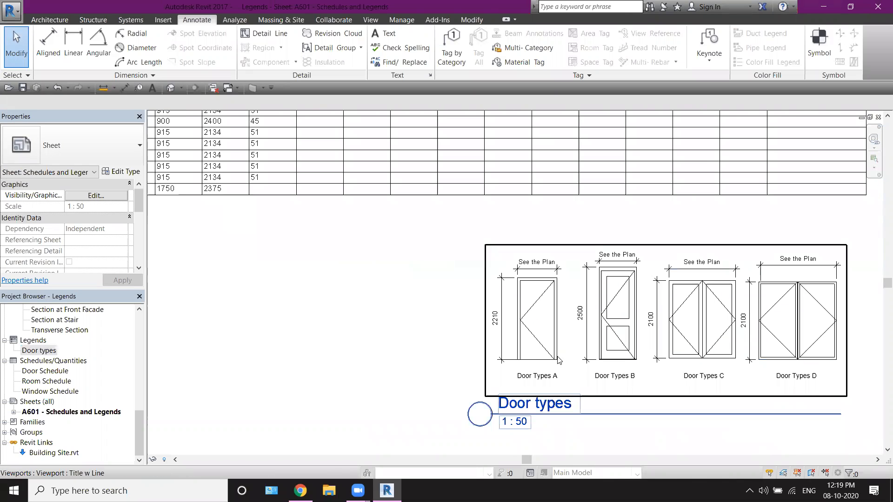
scroll(513, 332, down, 2)
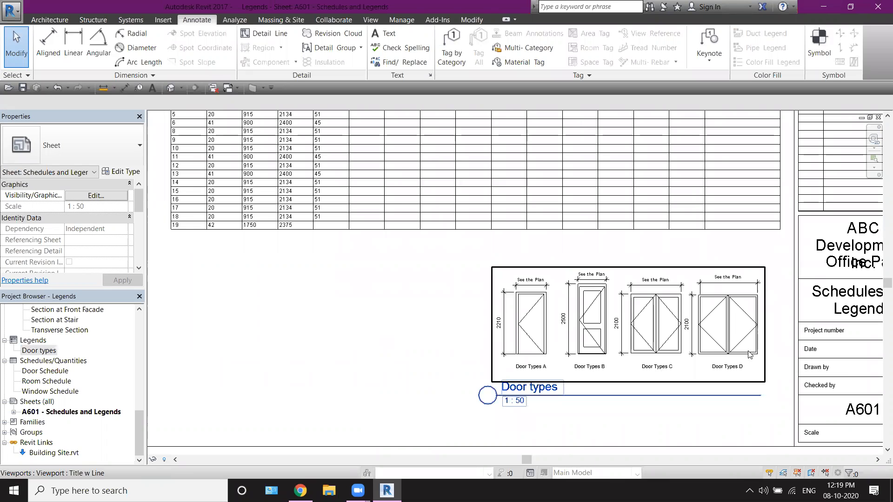
scroll(747, 350, down, 1)
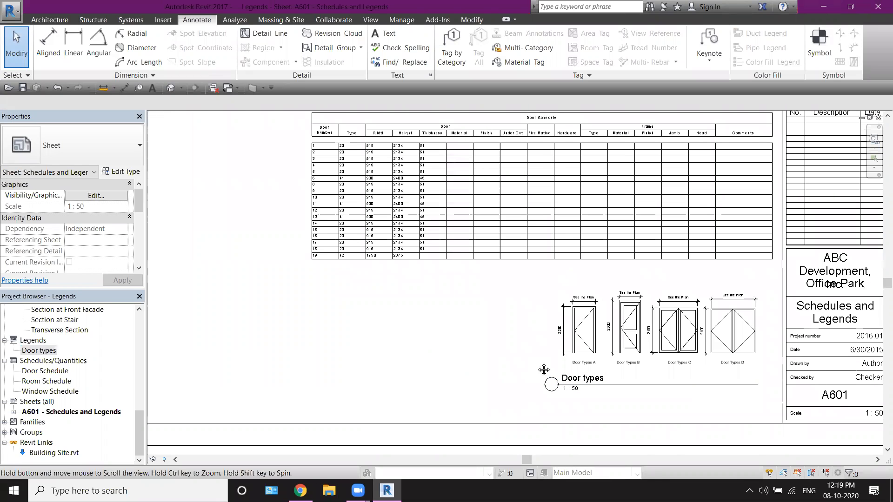
scroll(533, 360, down, 3)
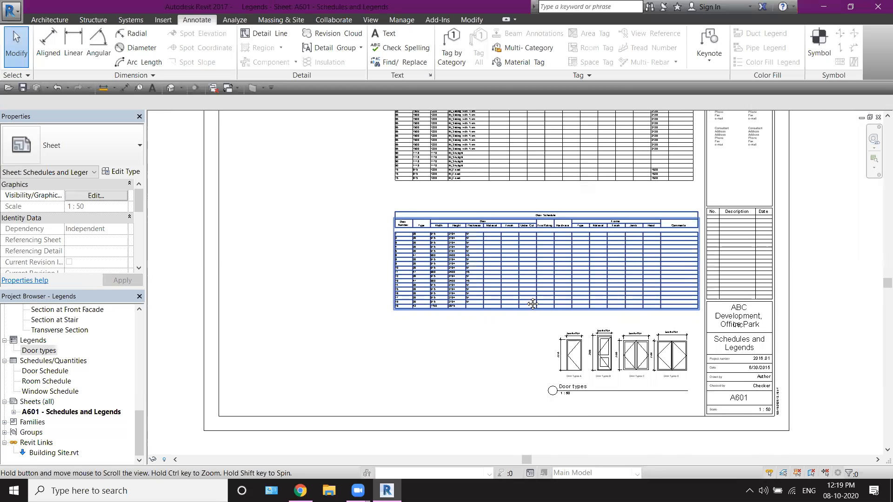
middle_drag(520, 272, 523, 300)
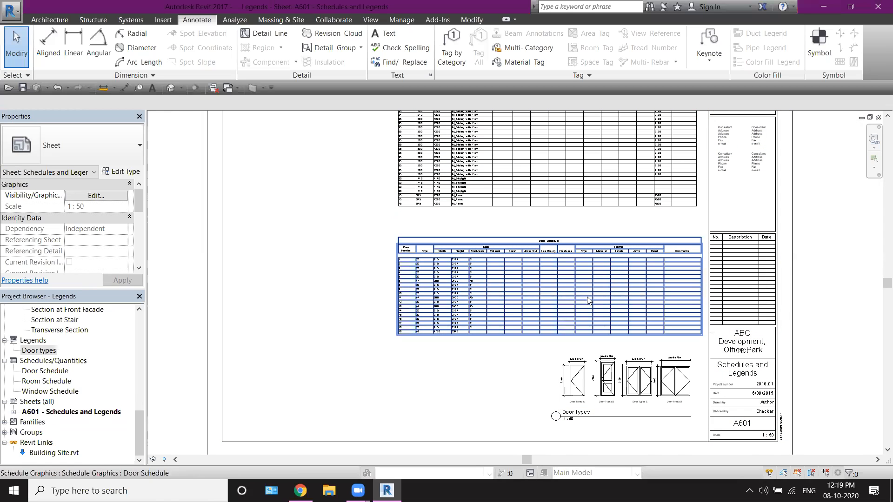
middle_drag(587, 300, 591, 326)
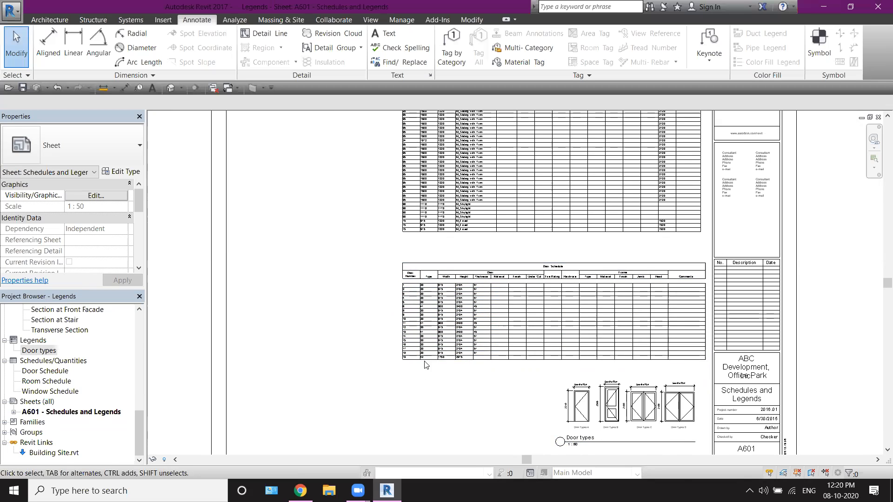
scroll(424, 365, down, 2)
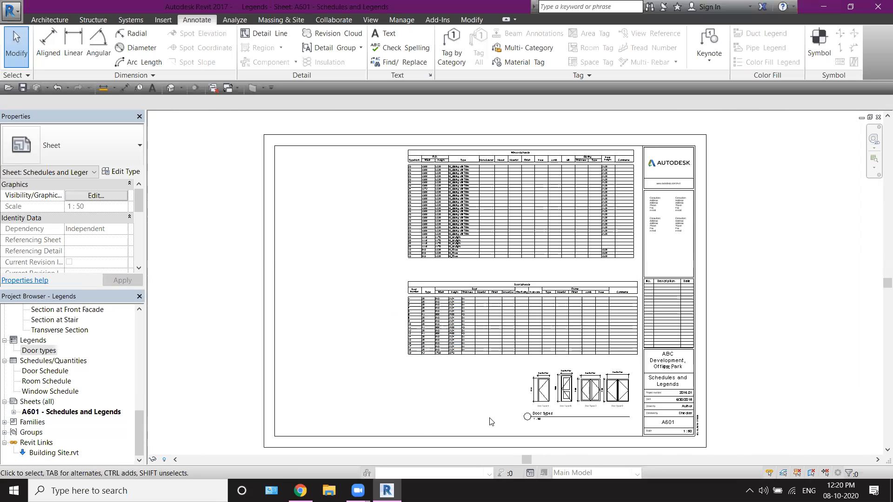